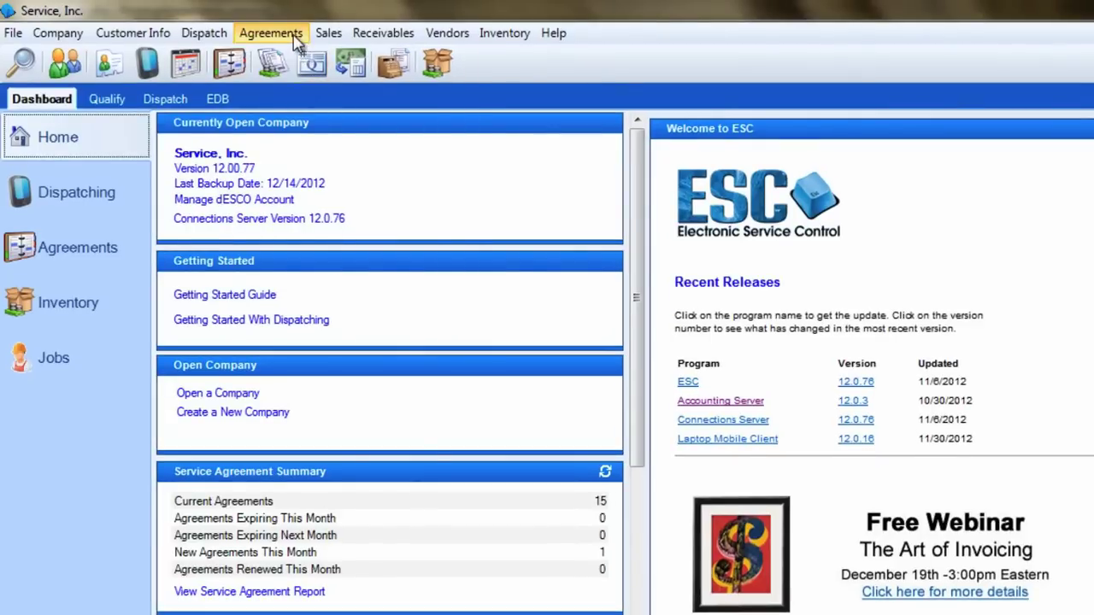
- Set Post Schedule to Dispatch to post all agreements through 12/31/2012, with per-agreement pausing turned off
{"action": "left_click", "coordinate": [294, 41]}
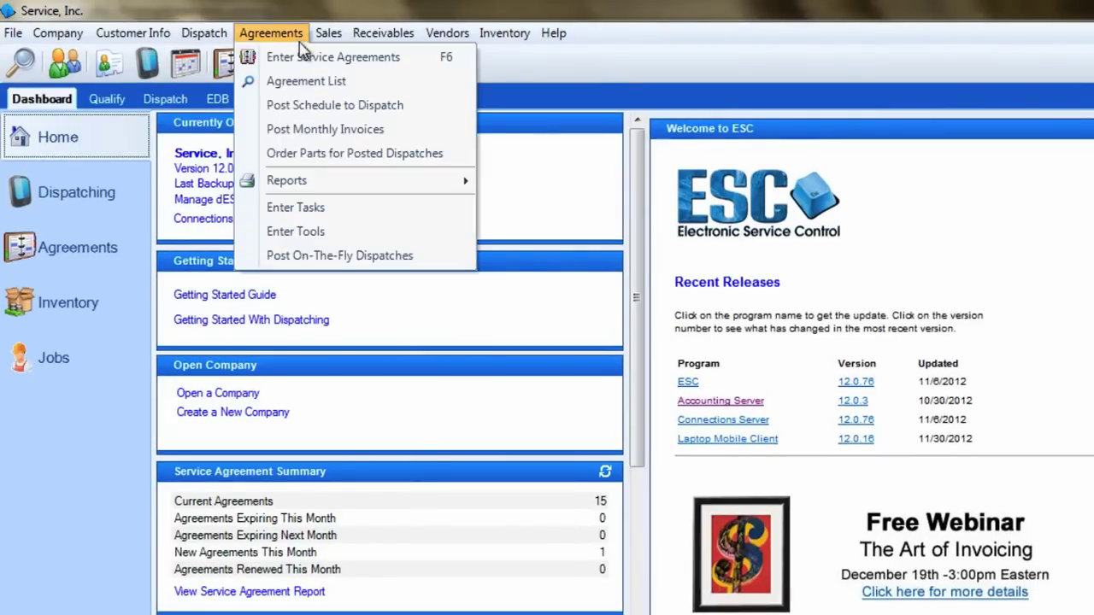
{"action": "left_click", "coordinate": [438, 106]}
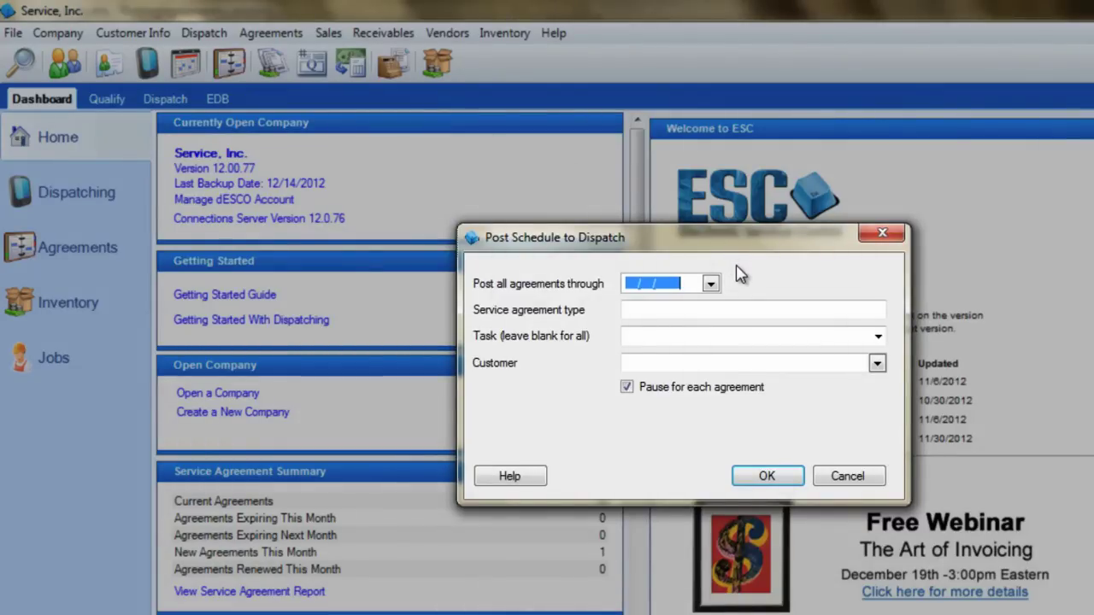
{"action": "left_click", "coordinate": [710, 284]}
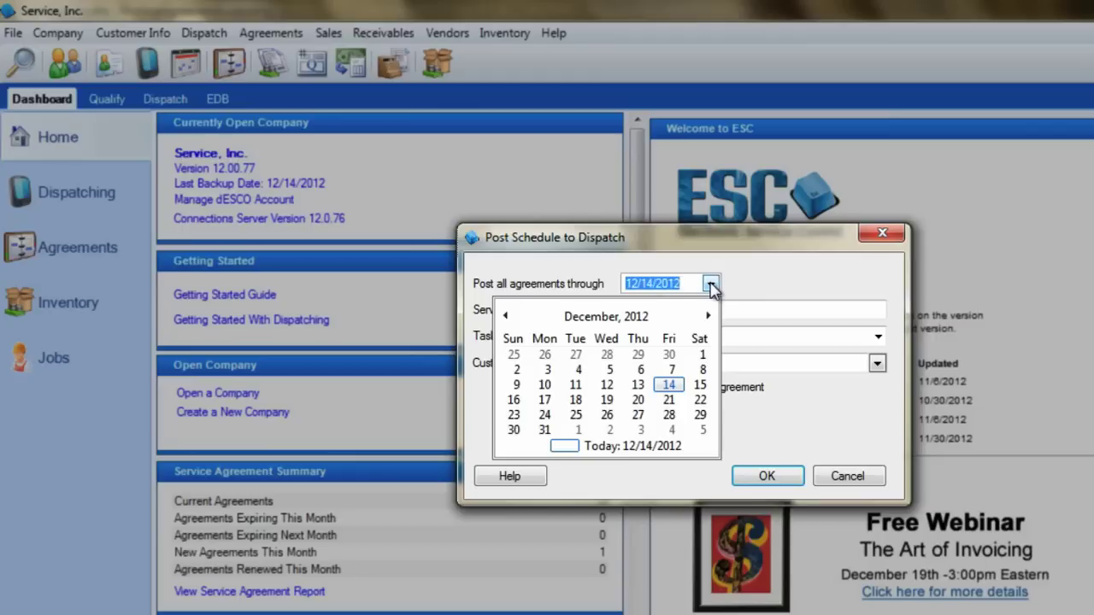
{"action": "left_click", "coordinate": [545, 429]}
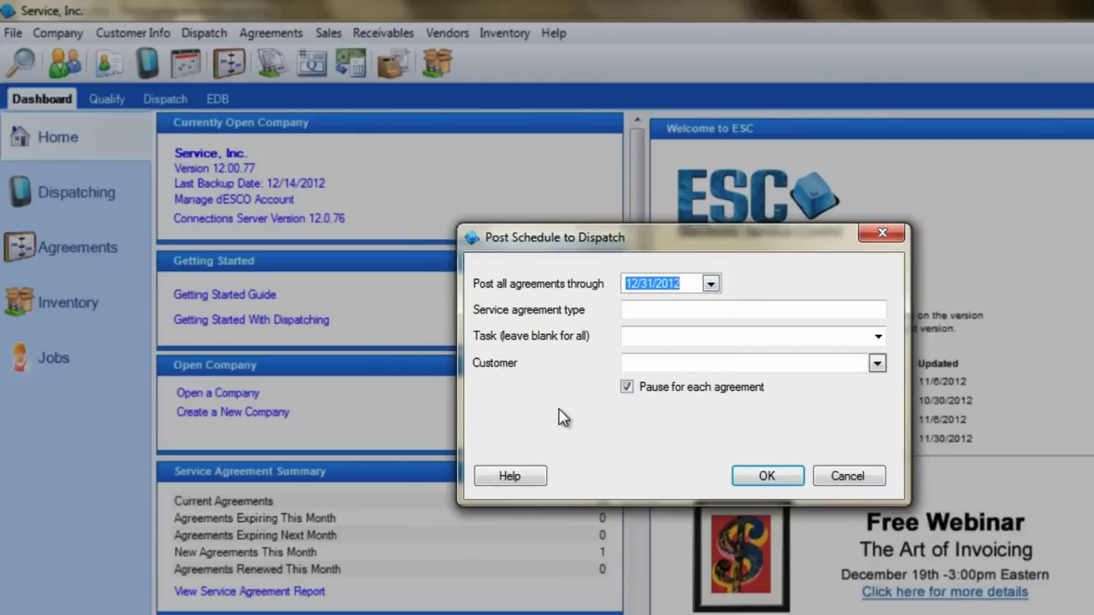
{"action": "left_click", "coordinate": [742, 313]}
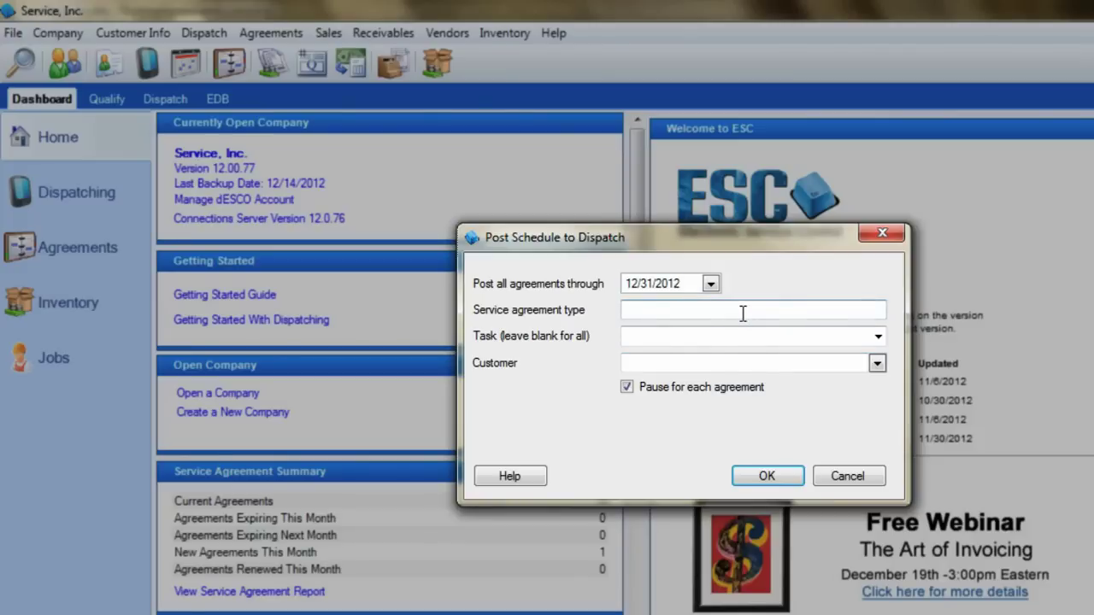
{"action": "left_click", "coordinate": [742, 337]}
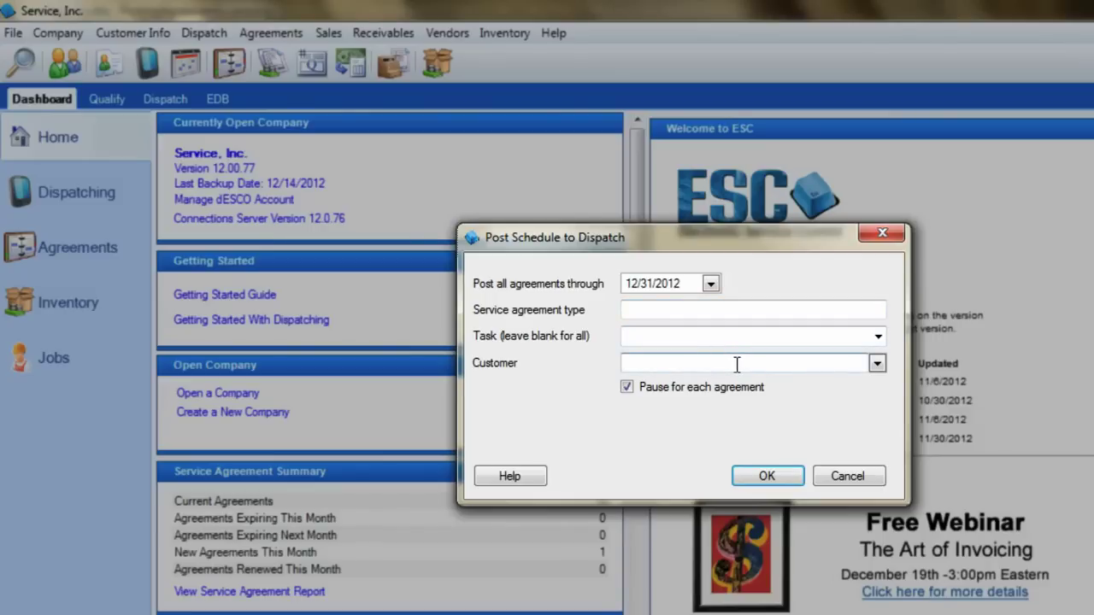
{"action": "left_click", "coordinate": [628, 388]}
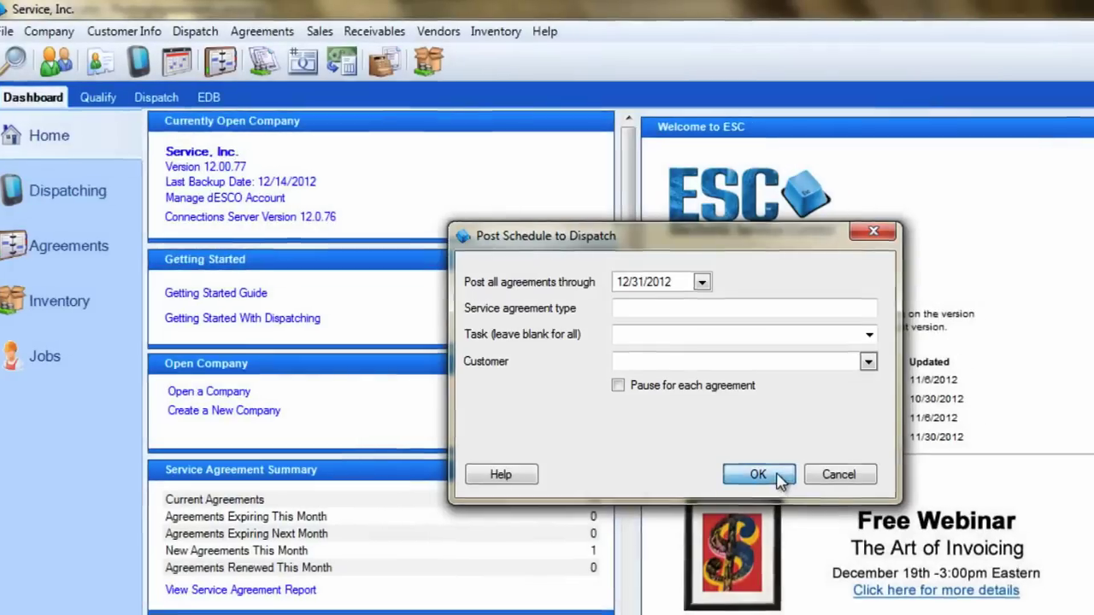
- Run the schedule posting and decline to post the expired contract
{"action": "left_click", "coordinate": [779, 481]}
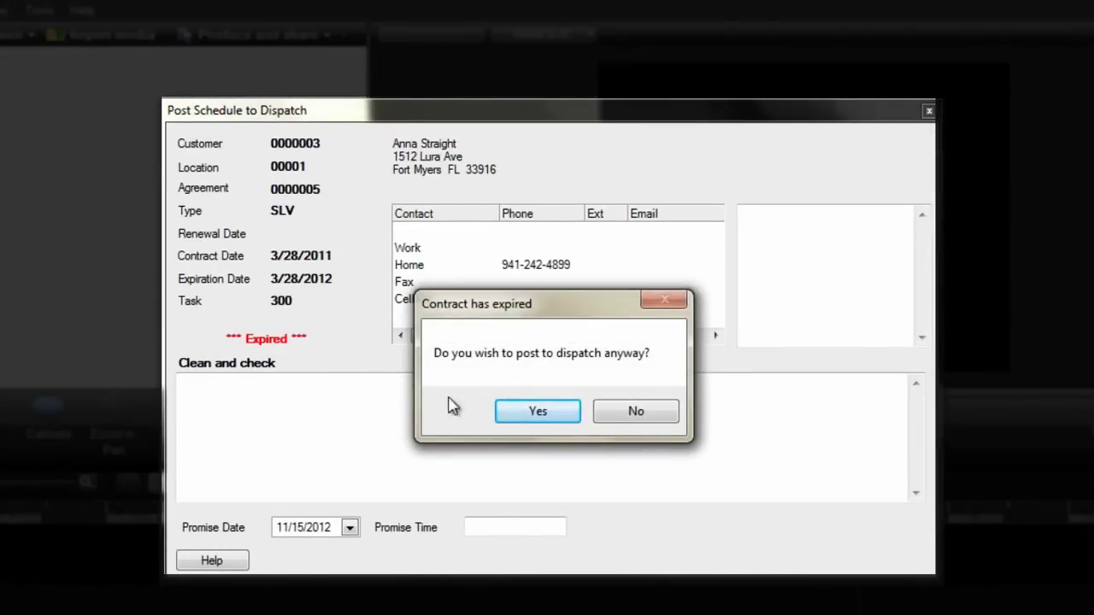
{"action": "left_click", "coordinate": [618, 418]}
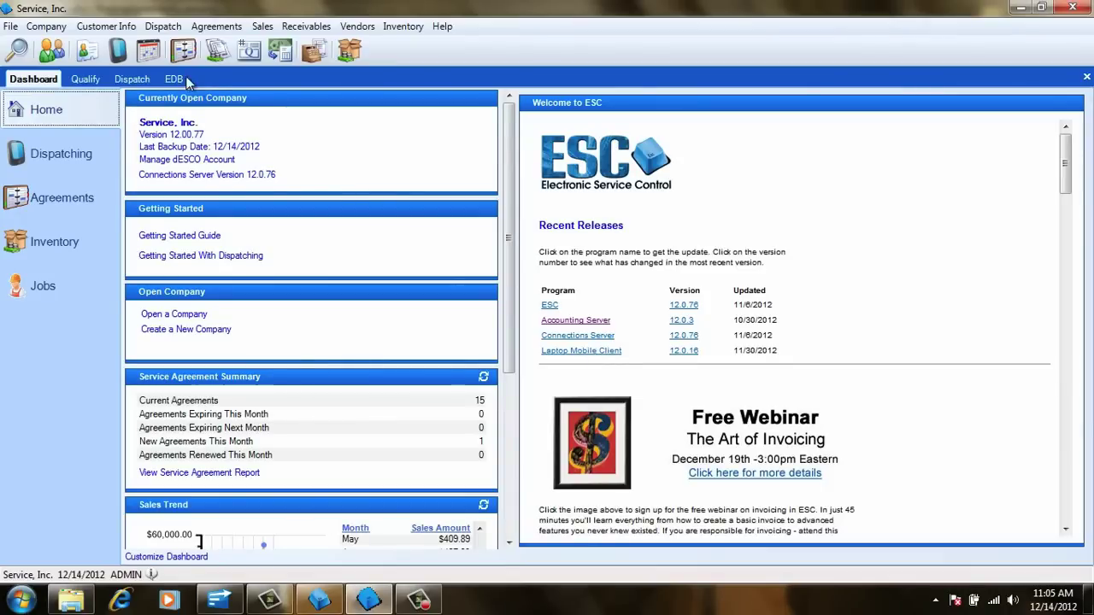
- Open a posted agreement call from the electronic dispatch board and view its general details
{"action": "left_click", "coordinate": [181, 80]}
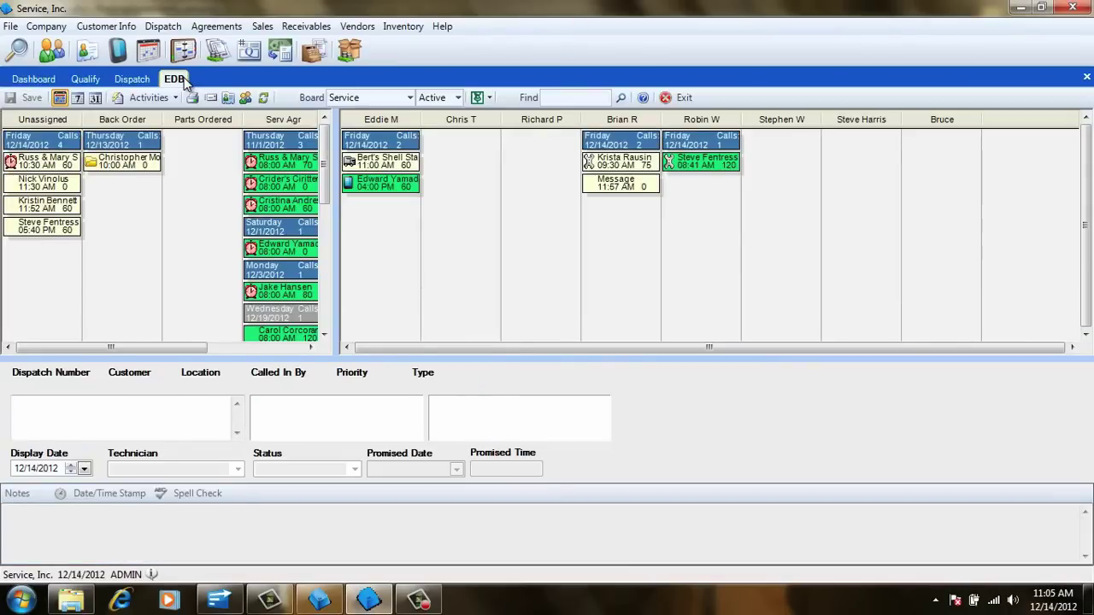
{"action": "double_click", "coordinate": [291, 296]}
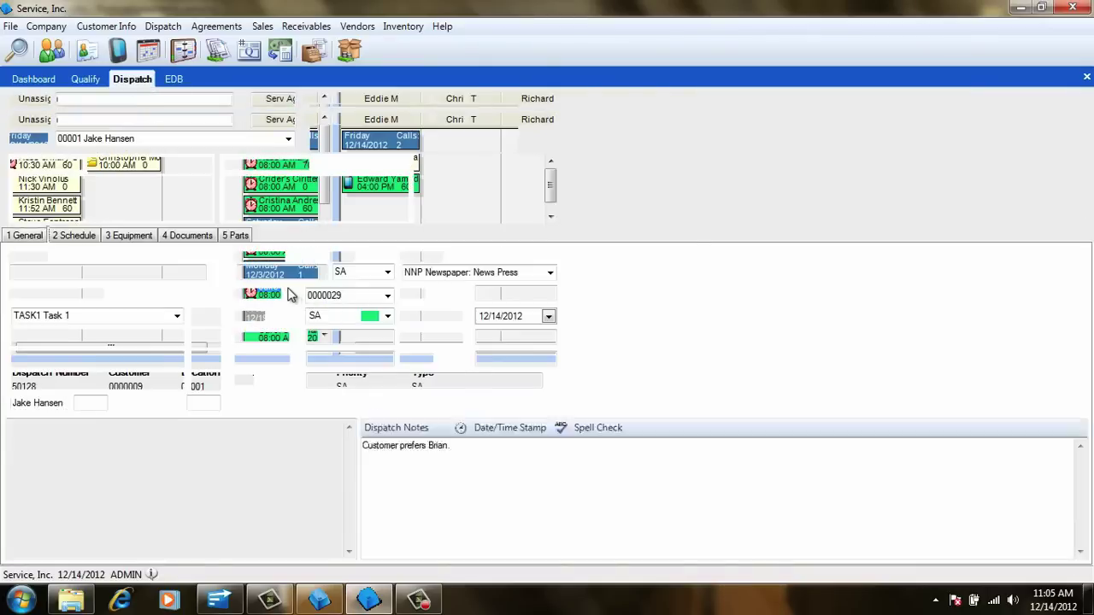
{"action": "left_click", "coordinate": [20, 237]}
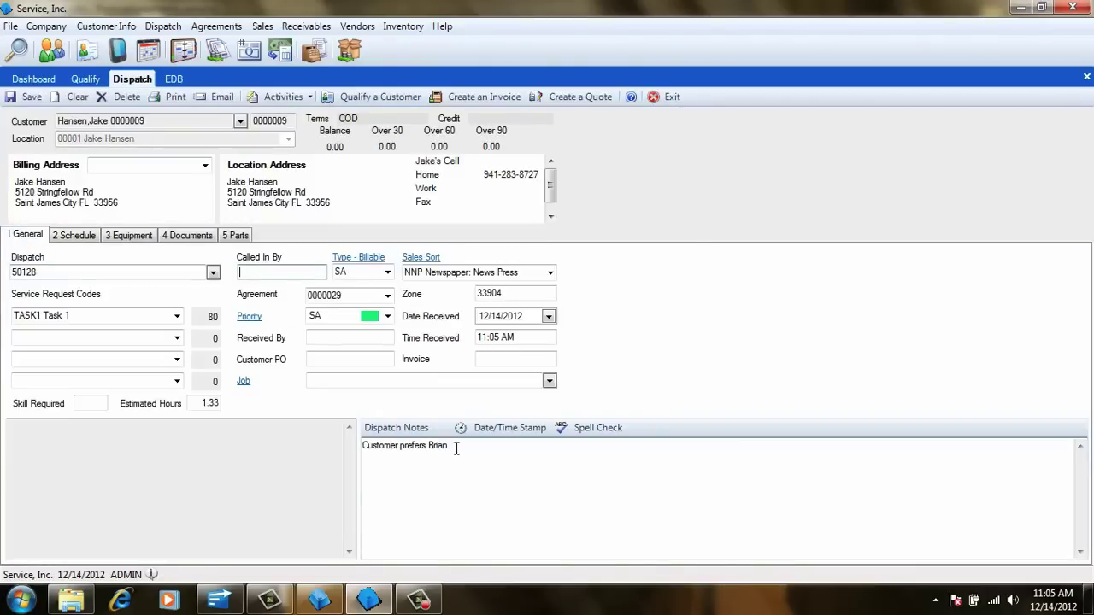
{"action": "triple_click", "coordinate": [383, 444]}
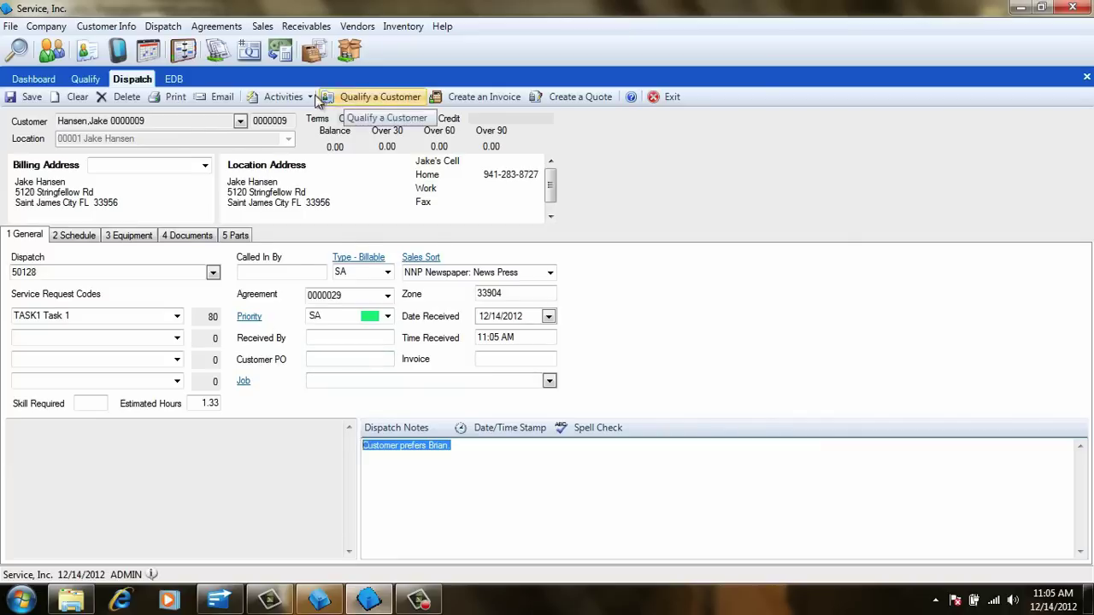
- Review the dispatch's sub tasks, equipment and parts, including Task 1 and two 12x12x1 disposable filters
{"action": "left_click", "coordinate": [287, 97]}
{"action": "left_click", "coordinate": [301, 316]}
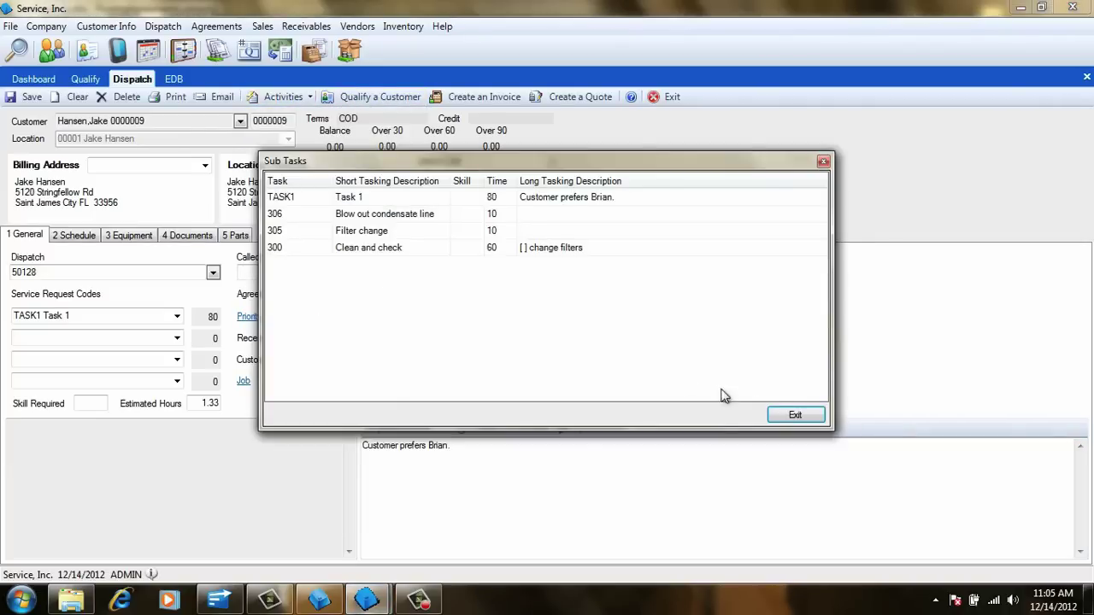
{"action": "left_click", "coordinate": [792, 416]}
{"action": "left_click", "coordinate": [131, 235]}
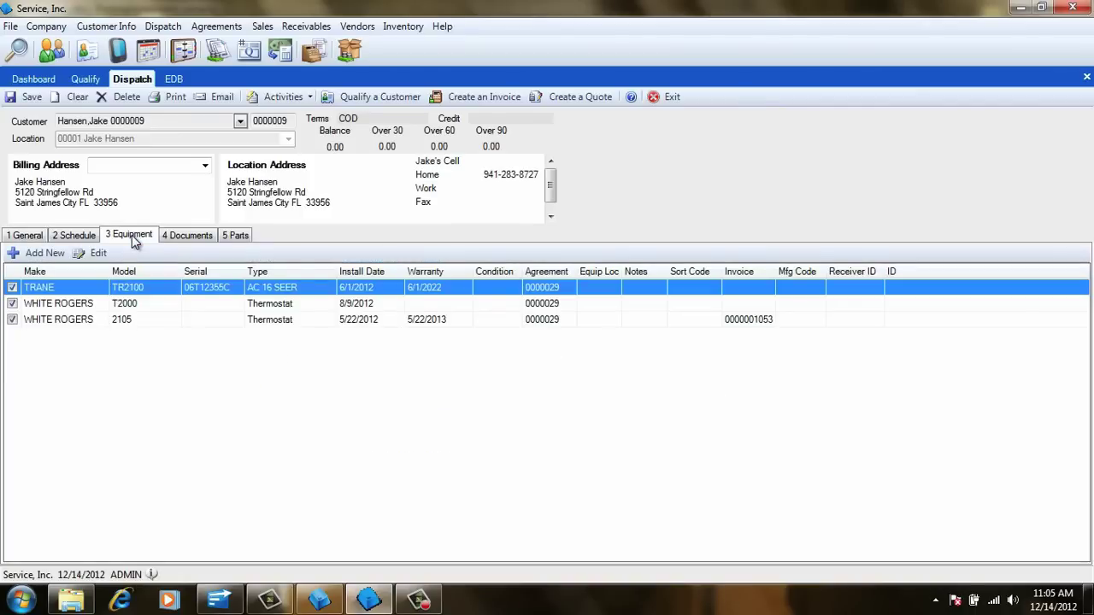
{"action": "left_click", "coordinate": [243, 235]}
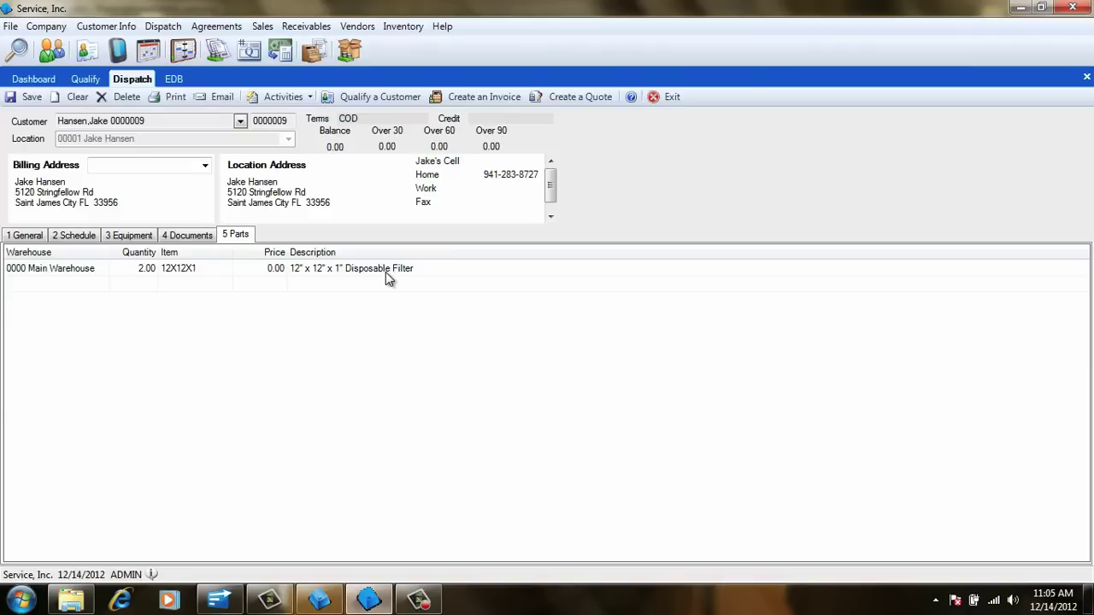
{"action": "left_click", "coordinate": [28, 236]}
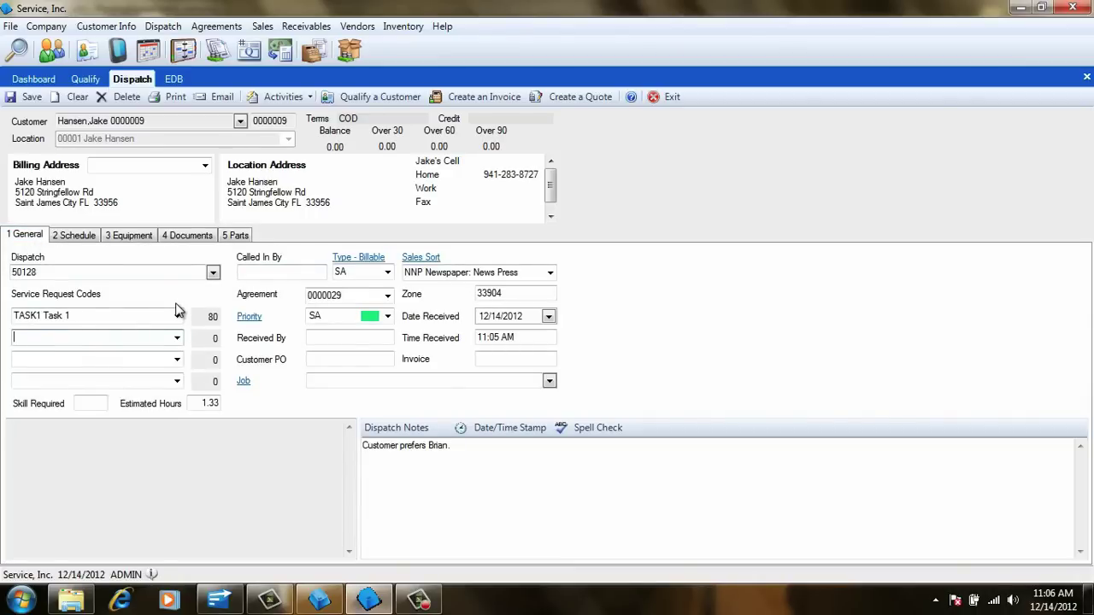
- Post the customer agreement's next scheduled dispatch for the 300 Clean and check task
{"action": "left_click", "coordinate": [82, 83]}
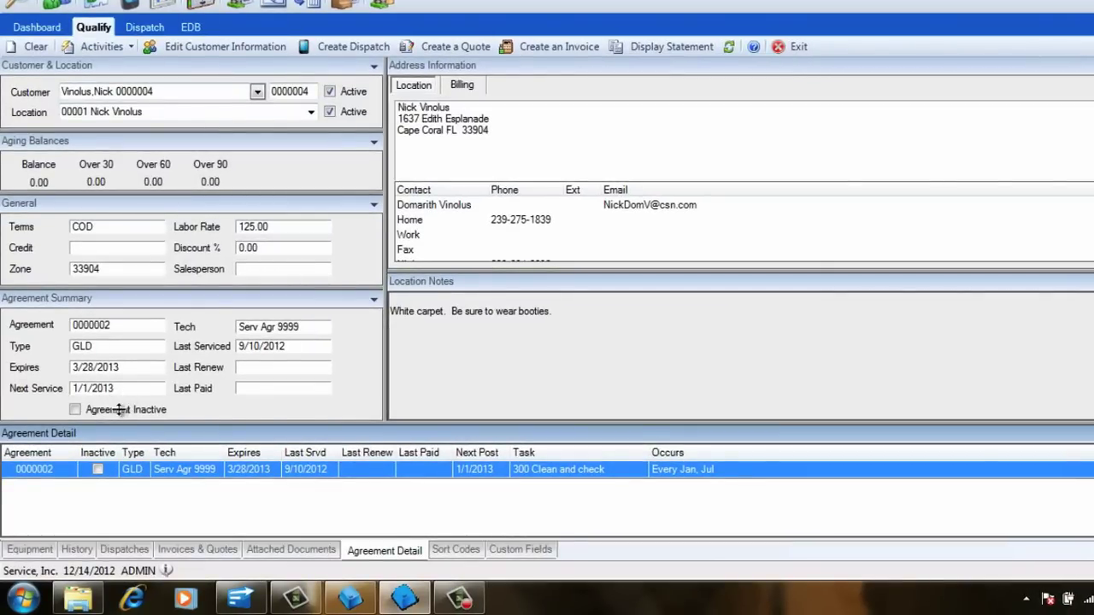
{"action": "right_click", "coordinate": [38, 475]}
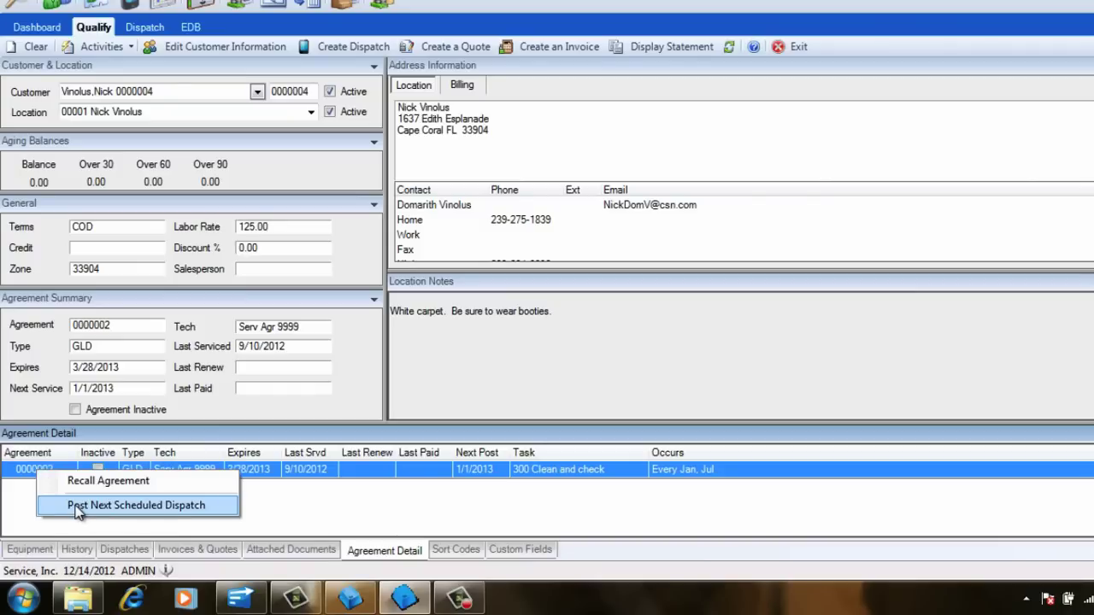
{"action": "left_click", "coordinate": [111, 506]}
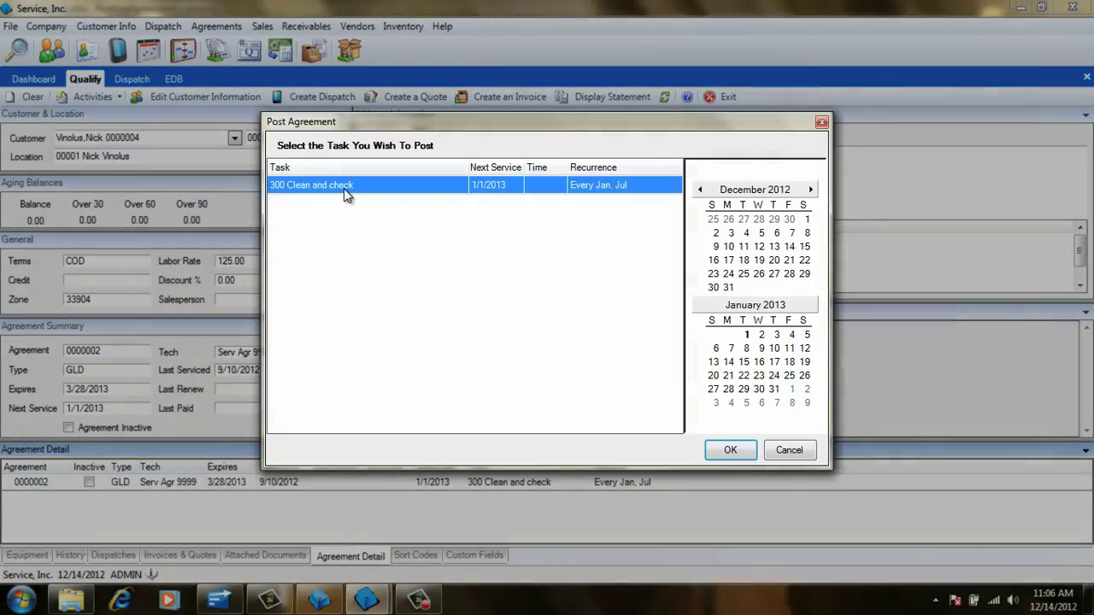
{"action": "left_click", "coordinate": [731, 451]}
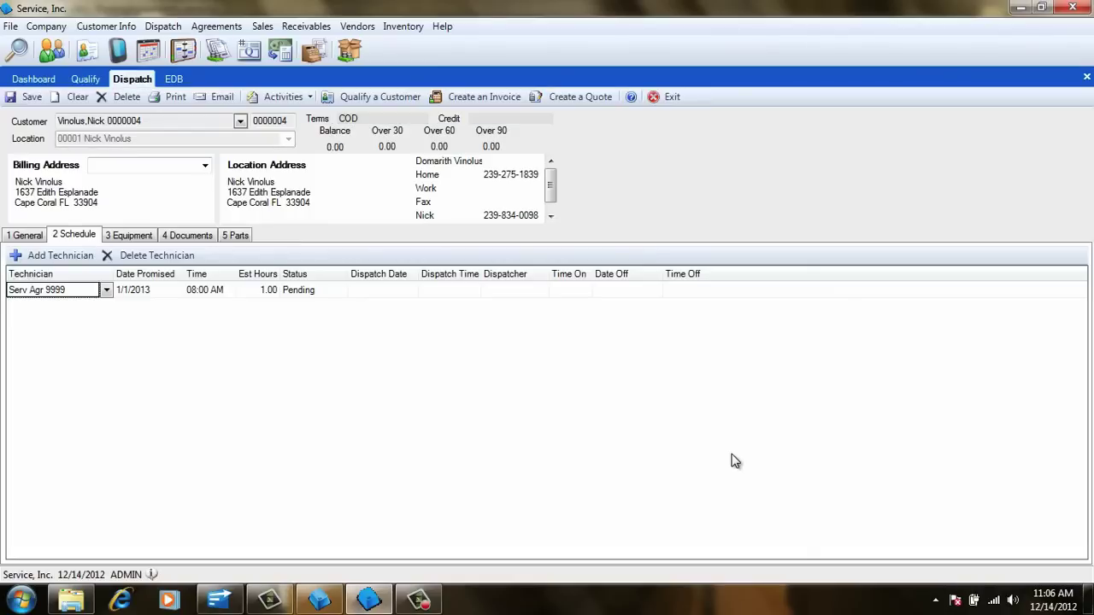
- Assign the matching technician and promise the dispatch for 12/14/2012 at 10:00 AM
{"action": "type", "text": "Eddie M 0014"}
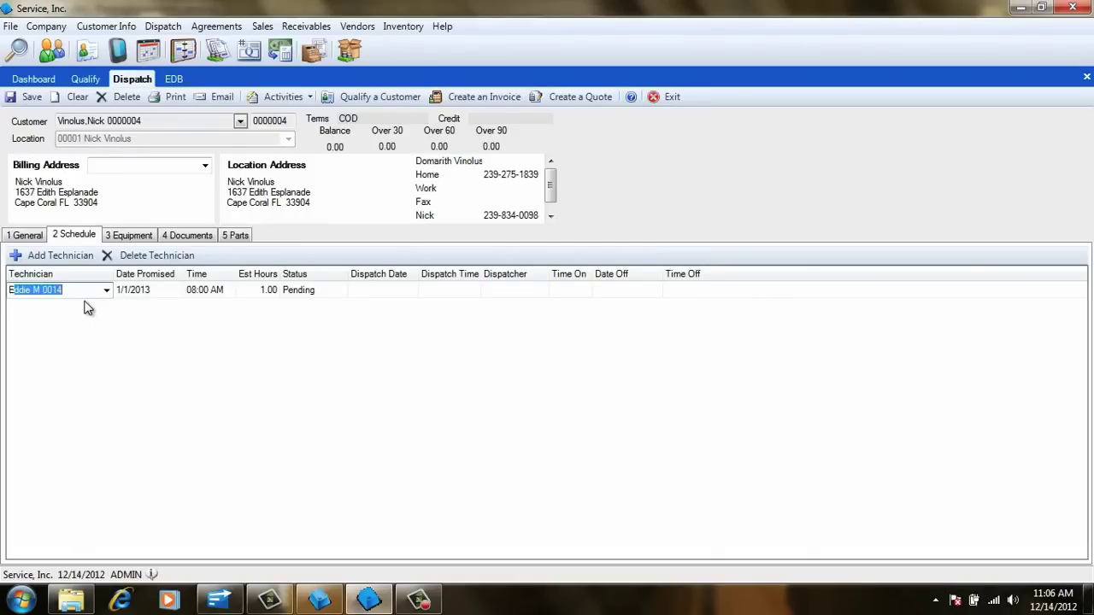
{"action": "key", "text": "Tab"}
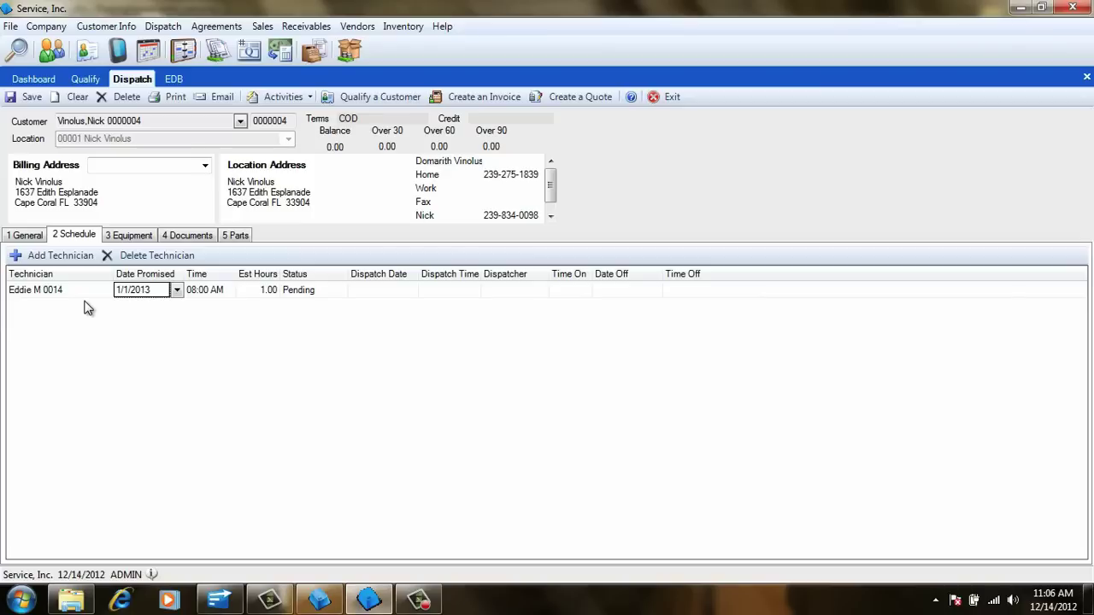
{"action": "type", "text": "12/14"}
{"action": "key", "text": "Tab"}
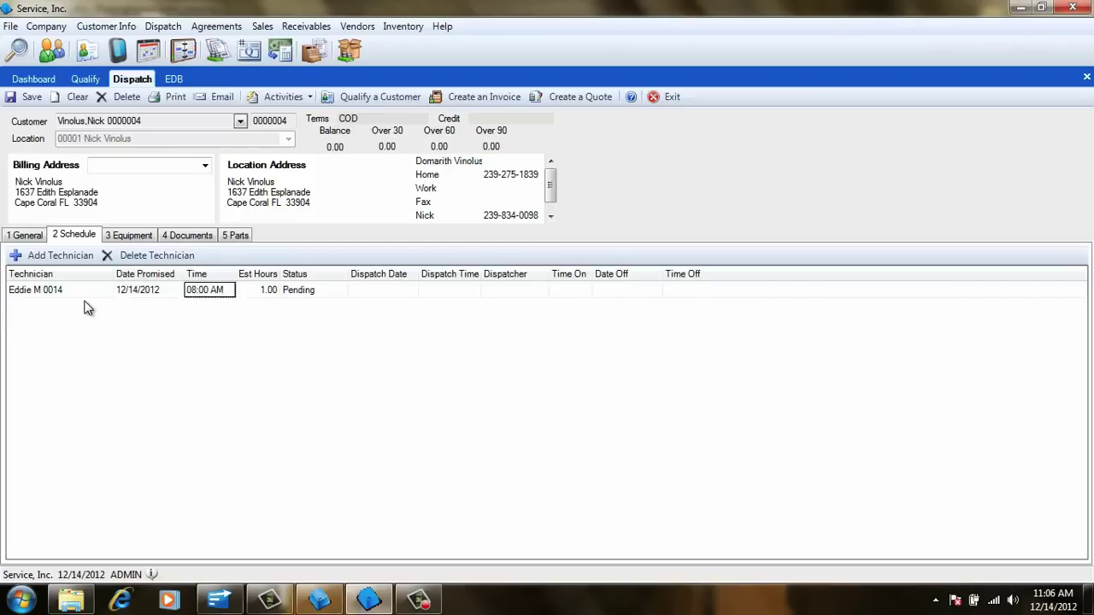
{"action": "type", "text": "10"}
{"action": "key", "text": "Tab"}
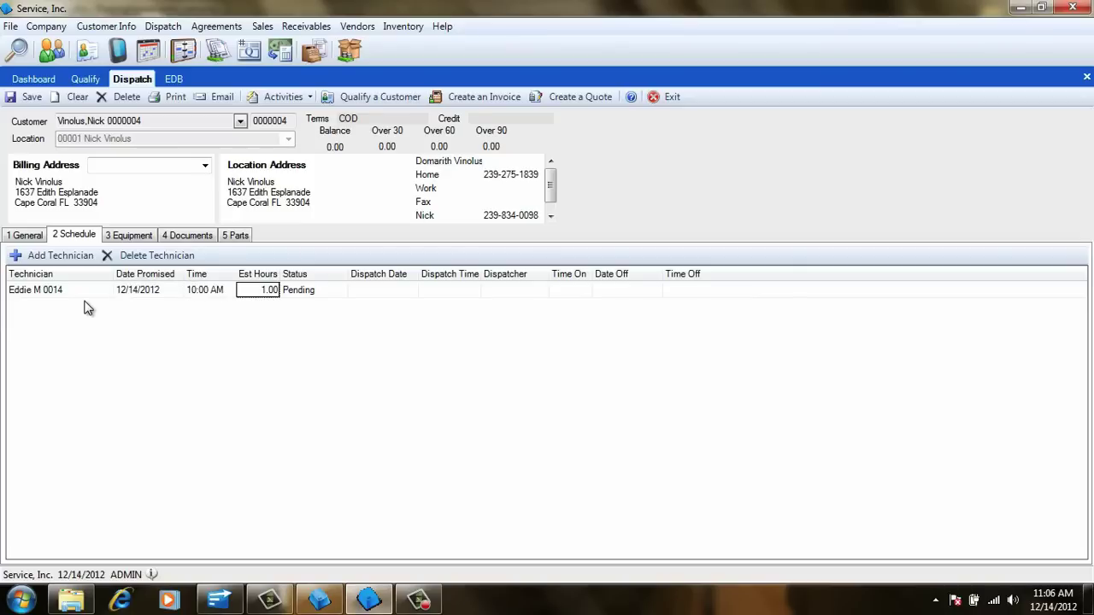
- Add service code 200 (Unit doesn't cool), review equipment and parts, and save the dispatch
{"action": "left_click", "coordinate": [36, 239]}
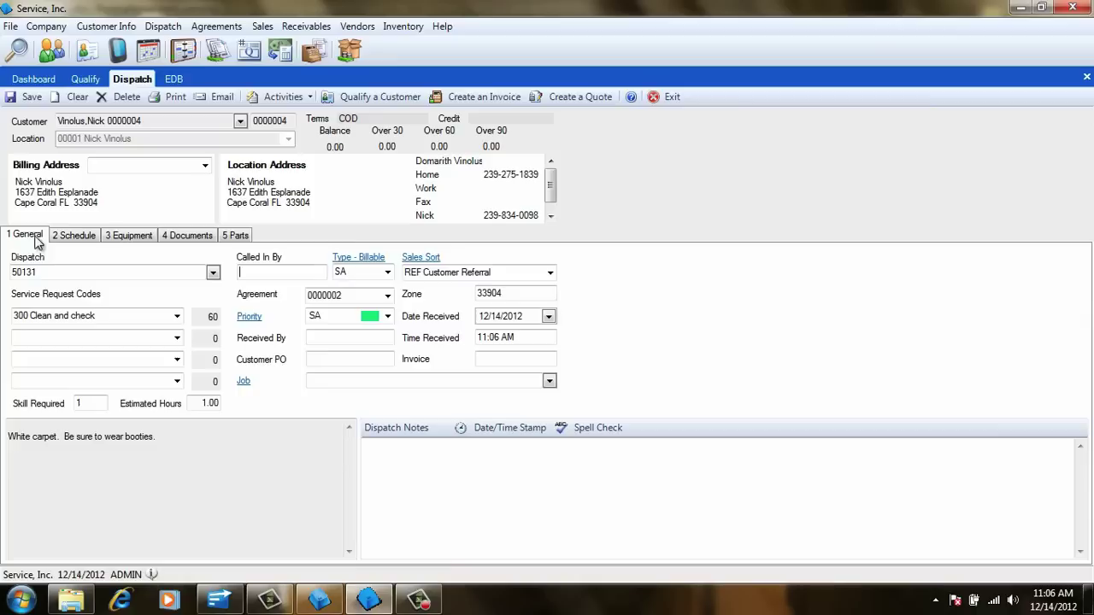
{"action": "left_click", "coordinate": [57, 337]}
{"action": "type", "text": "200 Unit doesn't cool"}
{"action": "key", "text": "Tab"}
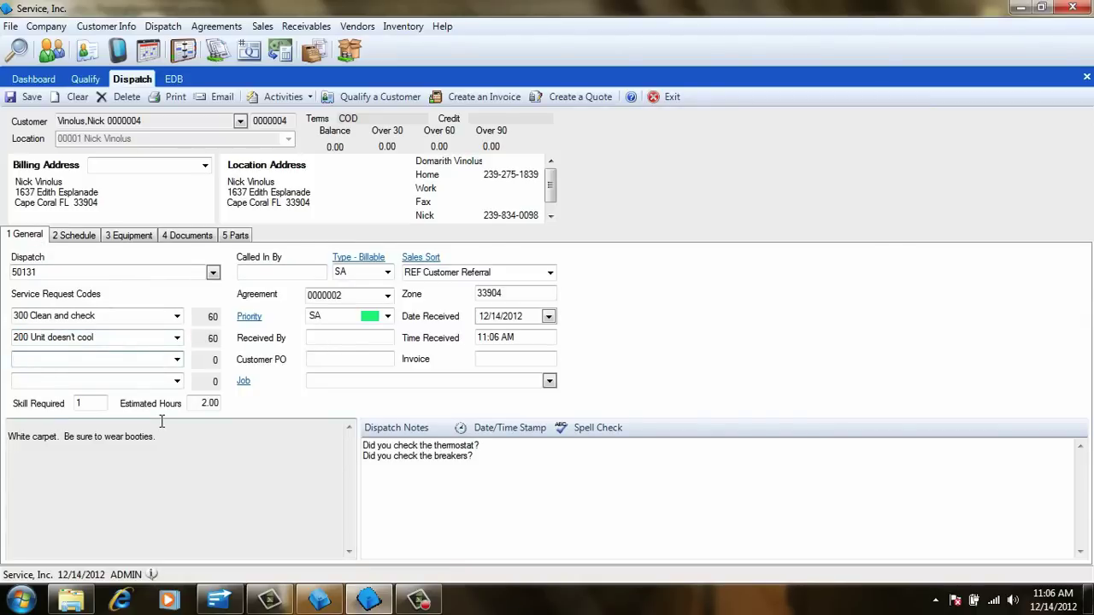
{"action": "left_click", "coordinate": [124, 235]}
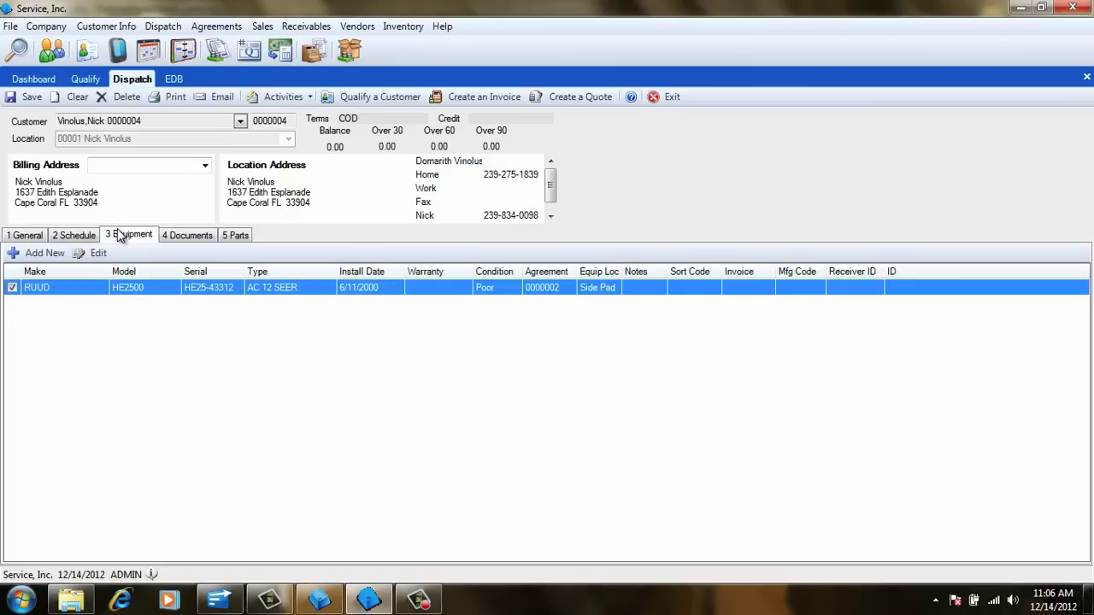
{"action": "left_click", "coordinate": [237, 235]}
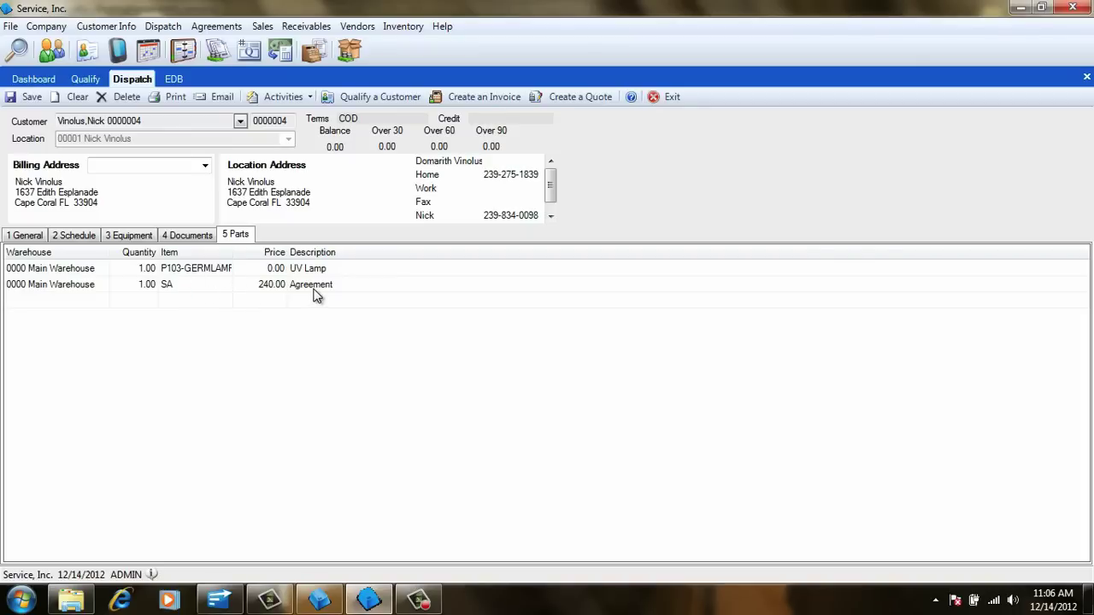
{"action": "left_click", "coordinate": [31, 98]}
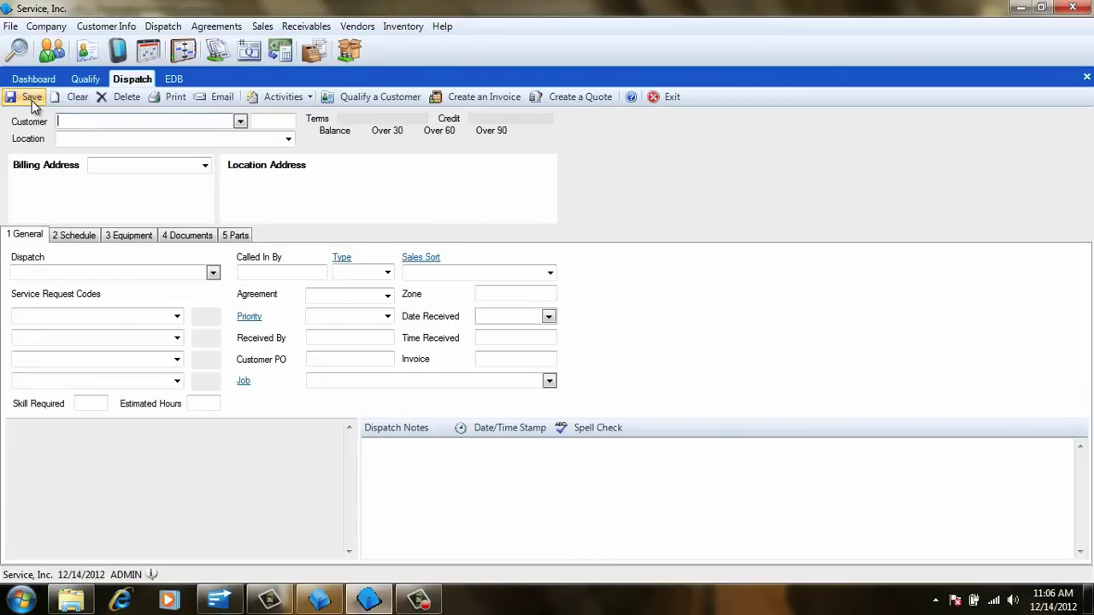
- Start Post Monthly Invoices with Normal Form as the invoice form and Place Hold On Invoices checked
{"action": "left_click", "coordinate": [226, 28]}
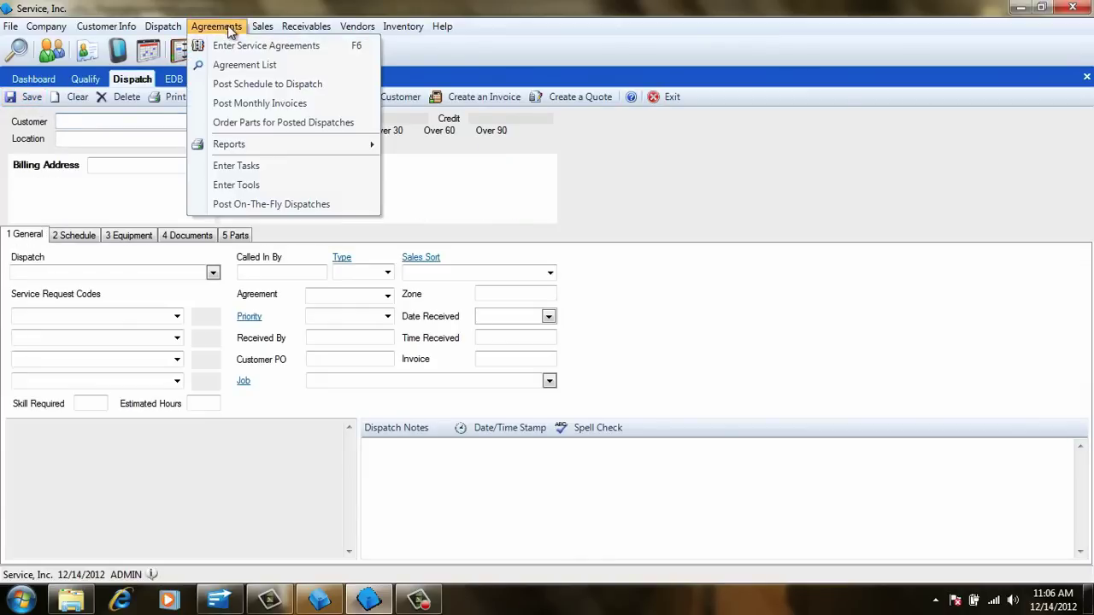
{"action": "left_click", "coordinate": [320, 105]}
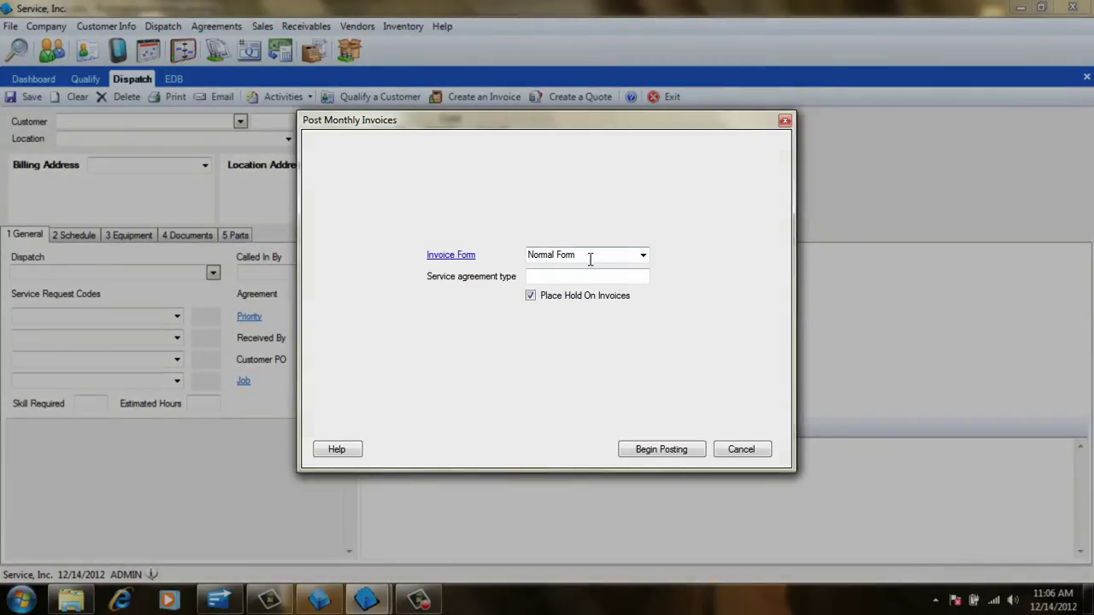
{"action": "left_click", "coordinate": [643, 257]}
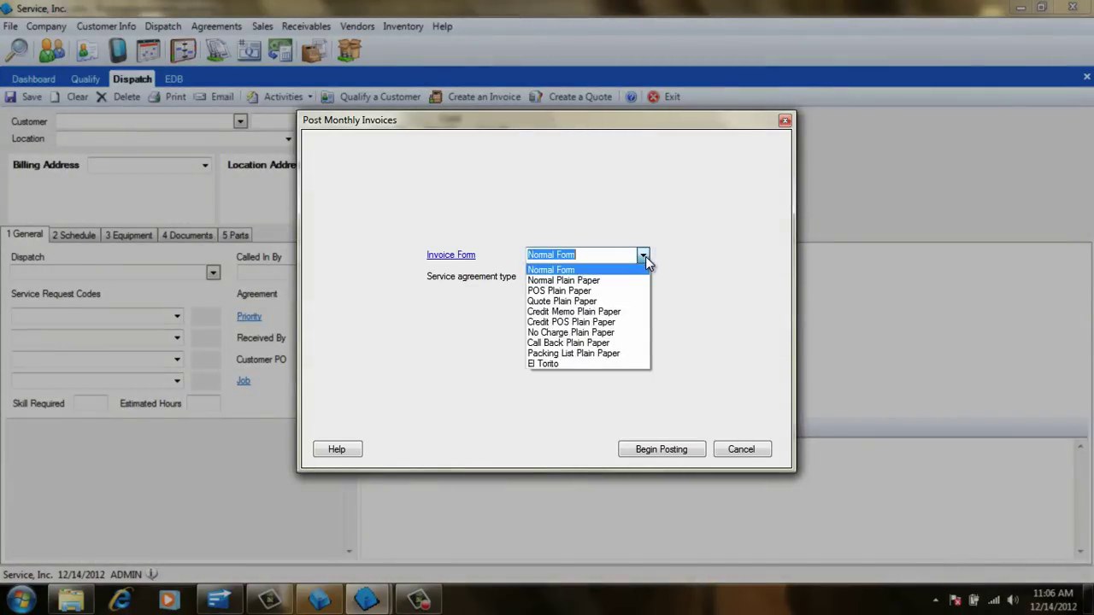
{"action": "left_click", "coordinate": [642, 256]}
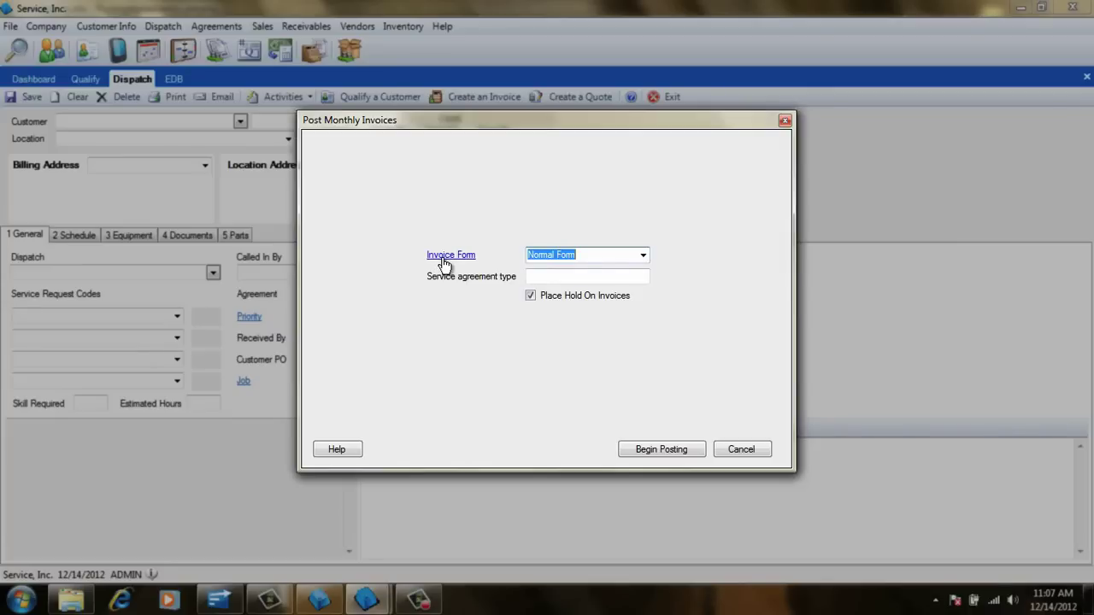
{"action": "left_click", "coordinate": [587, 276]}
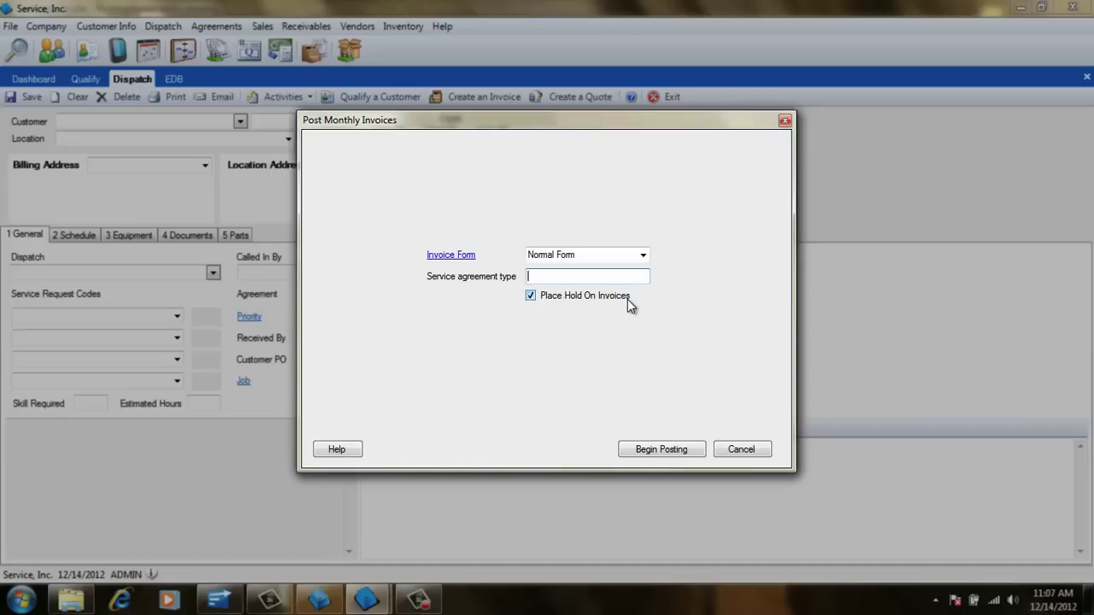
{"action": "left_click", "coordinate": [660, 450]}
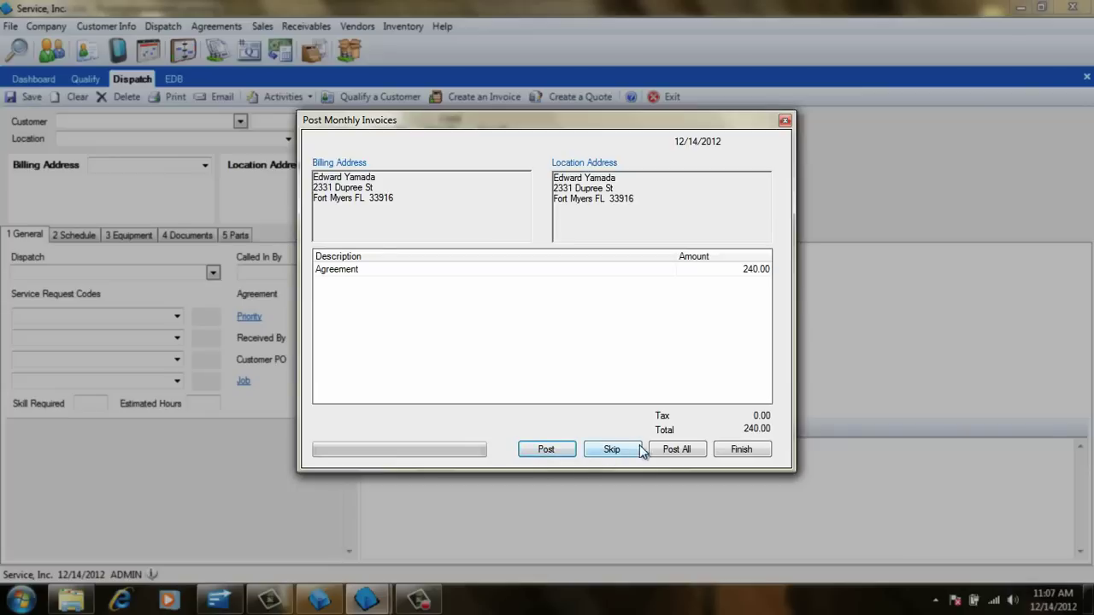
{"action": "left_click", "coordinate": [697, 450]}
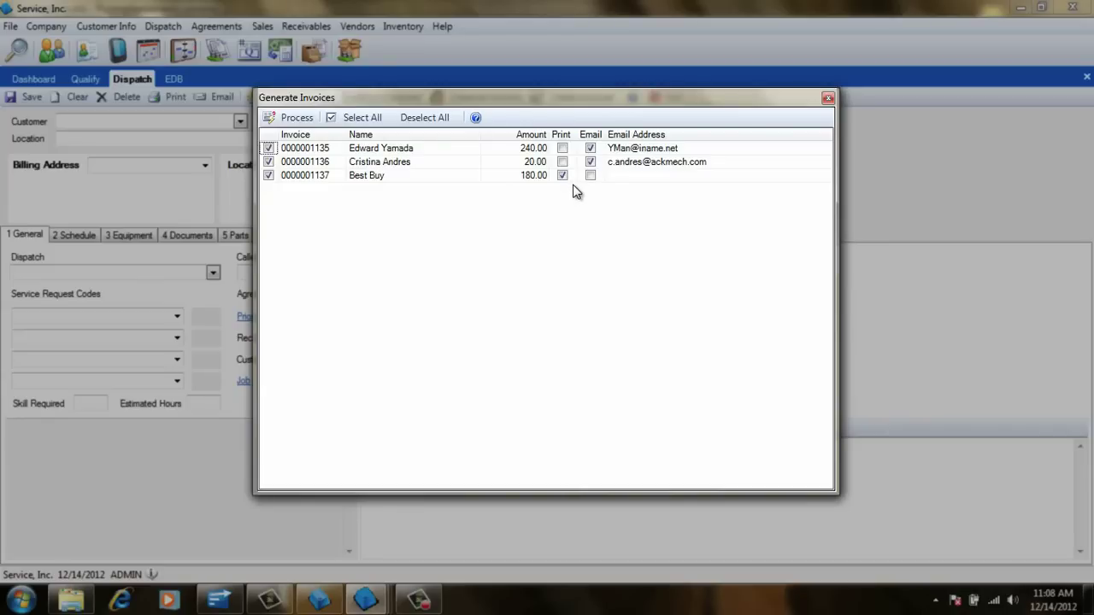
- Mark Best Buy's invoice for printing, since it has no email address, and keep the other two on email
{"action": "left_click", "coordinate": [562, 164]}
{"action": "left_click", "coordinate": [562, 175]}
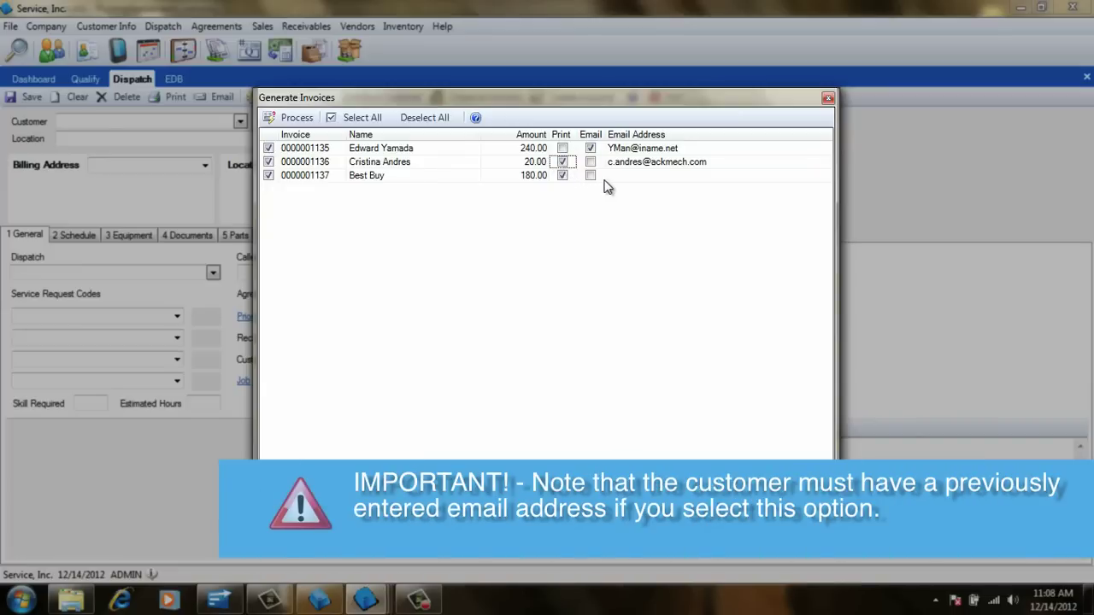
{"action": "left_click", "coordinate": [589, 176]}
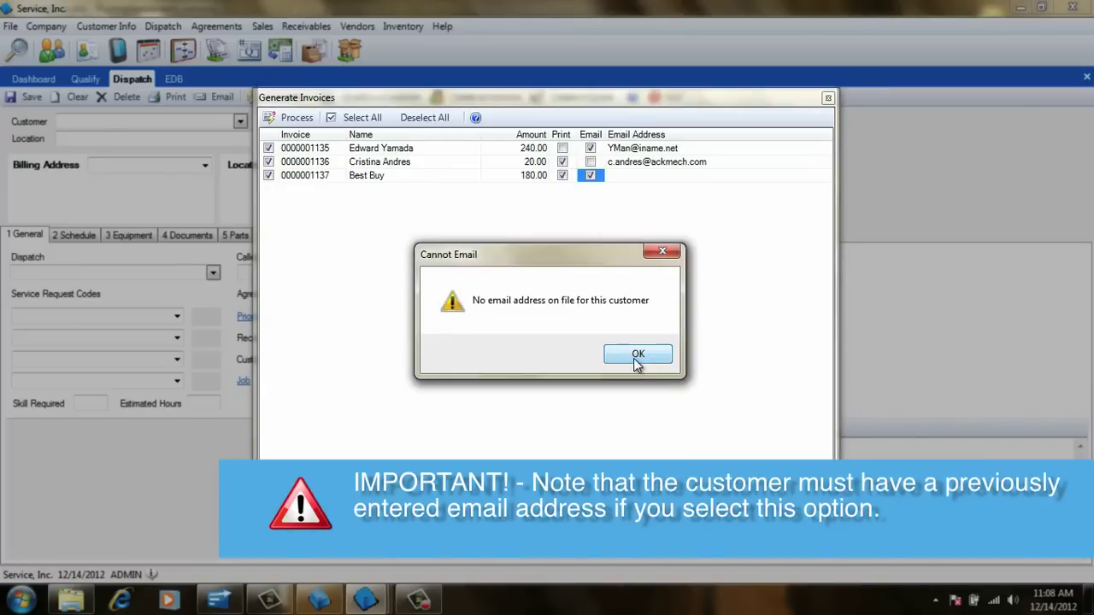
{"action": "left_click", "coordinate": [636, 355]}
{"action": "left_click", "coordinate": [590, 161]}
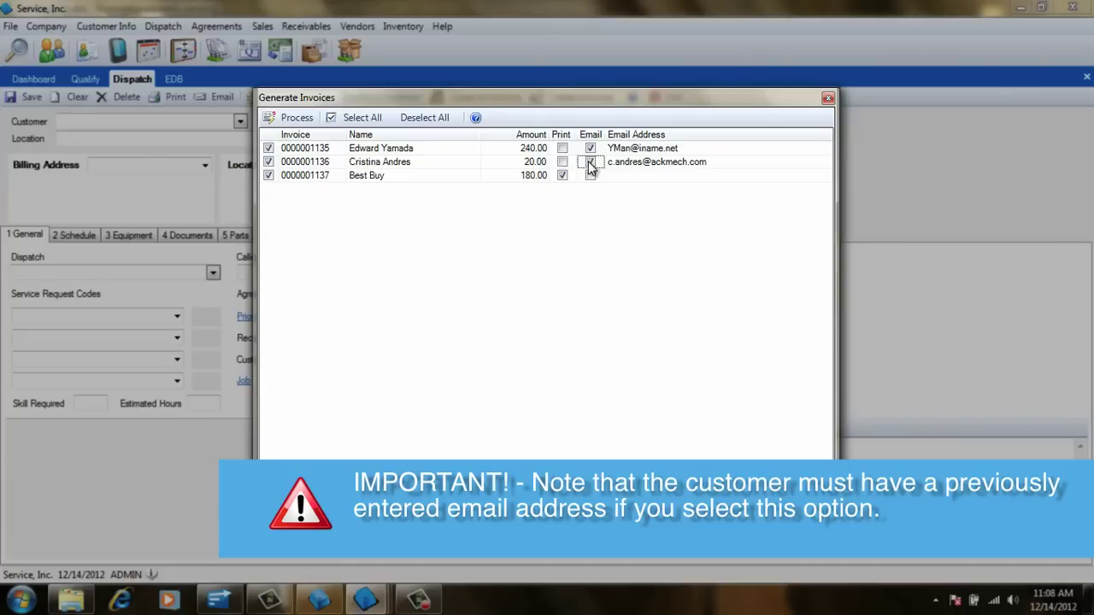
- Process the invoices and send all the invoice emails
{"action": "left_click", "coordinate": [291, 117]}
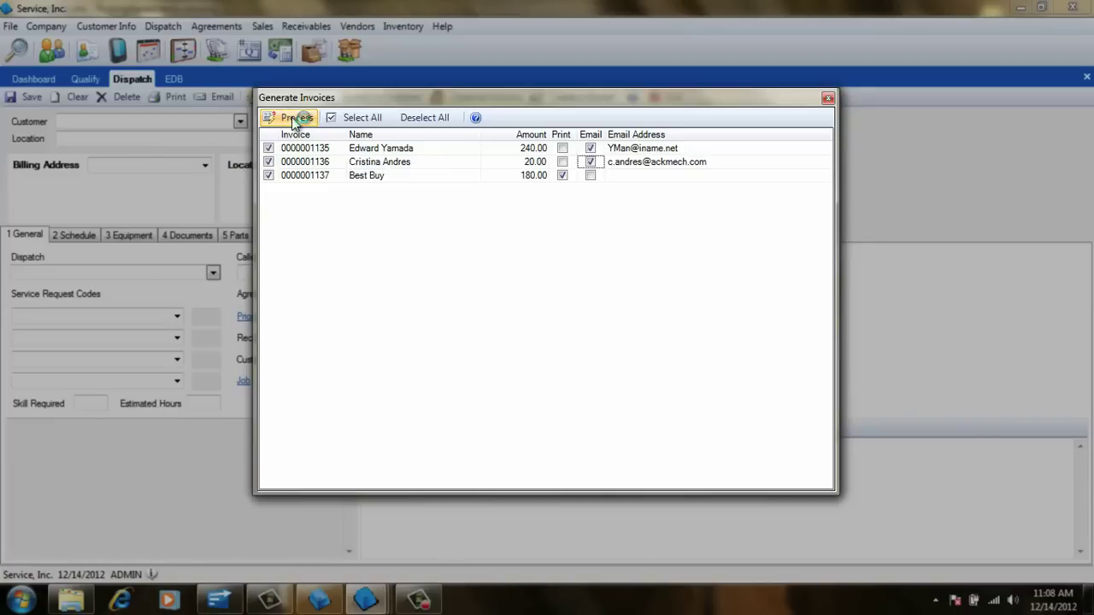
{"action": "left_click", "coordinate": [318, 180]}
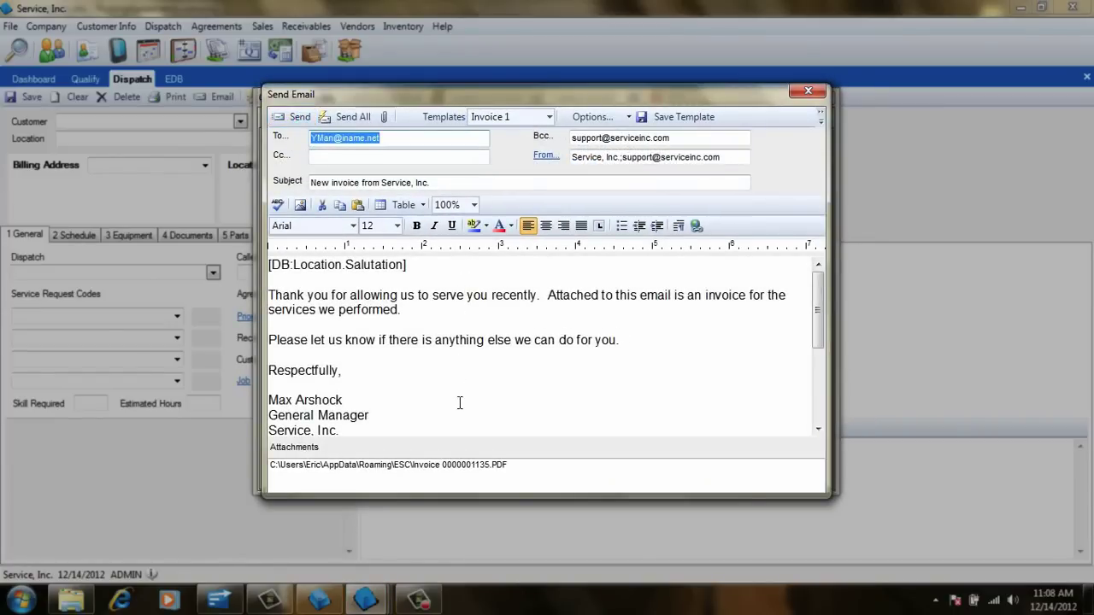
{"action": "left_click", "coordinate": [339, 120]}
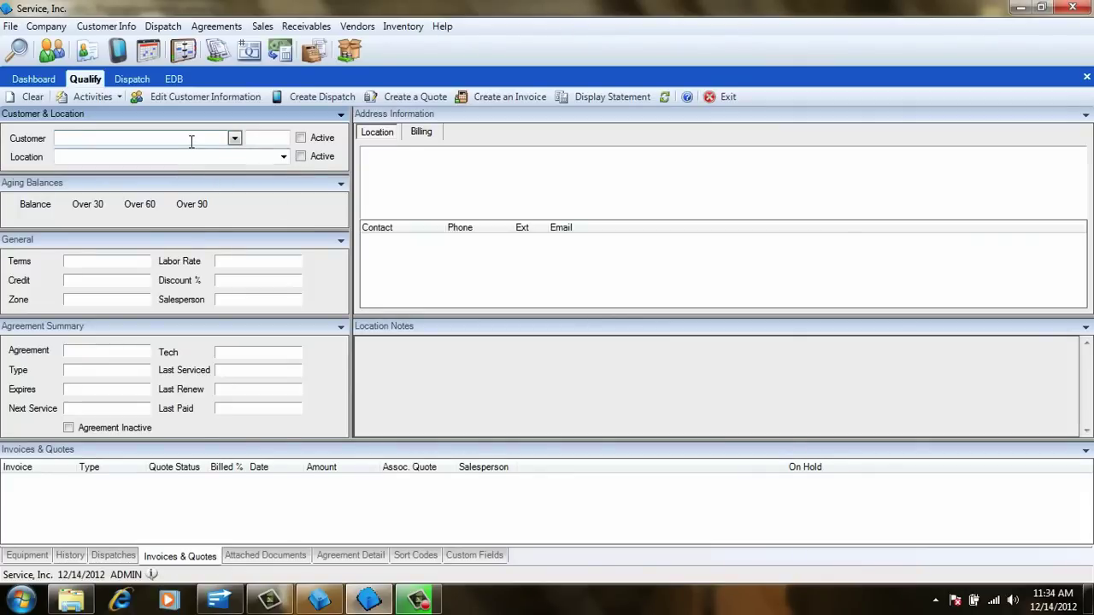
{"action": "key", "text": "Tab"}
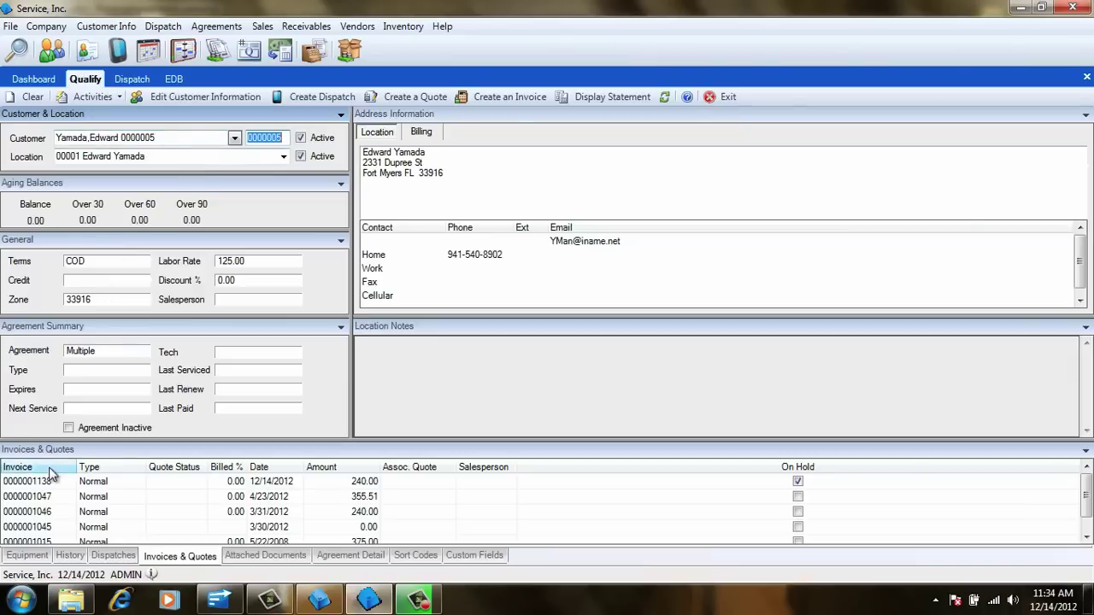
{"action": "left_click", "coordinate": [419, 485]}
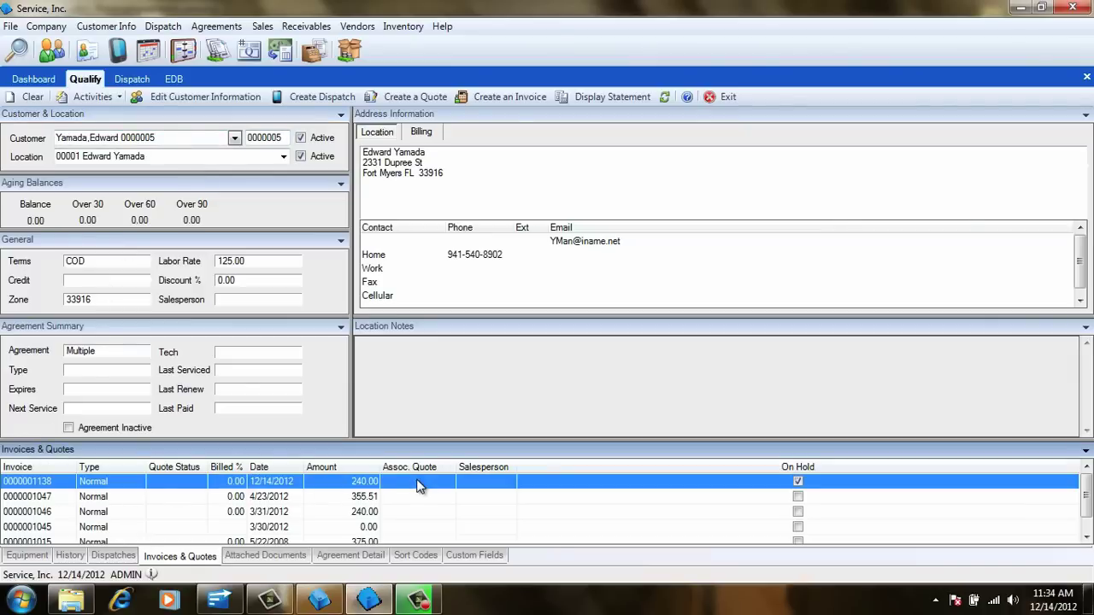
{"action": "double_click", "coordinate": [50, 483]}
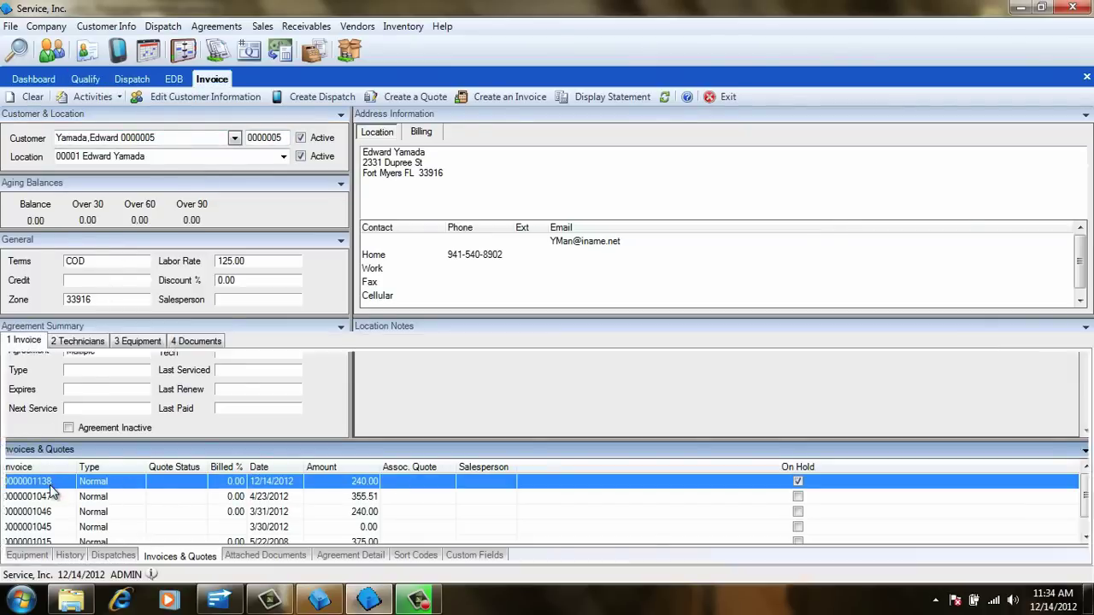
{"action": "left_click", "coordinate": [30, 549]}
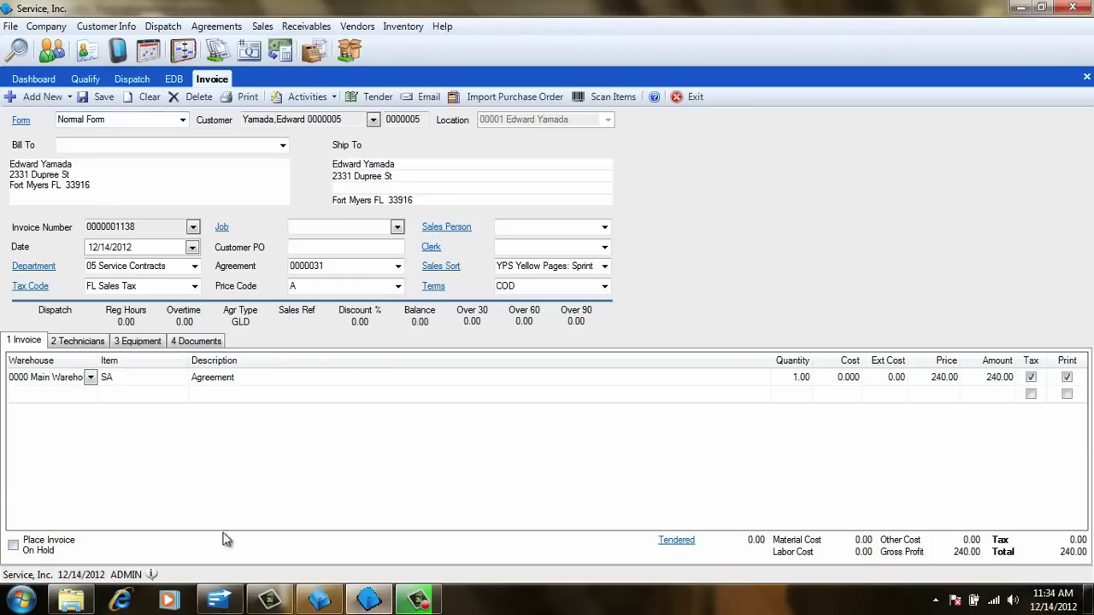
- Tender the full 240.00 by check number 1234 and save the payment
{"action": "left_click", "coordinate": [676, 542]}
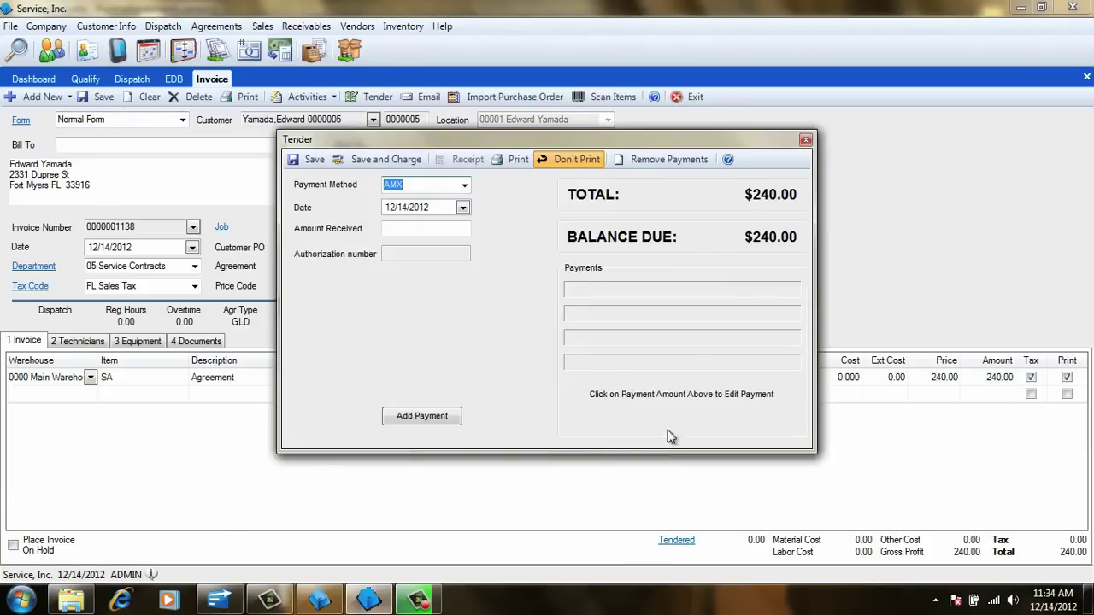
{"action": "left_click", "coordinate": [466, 188]}
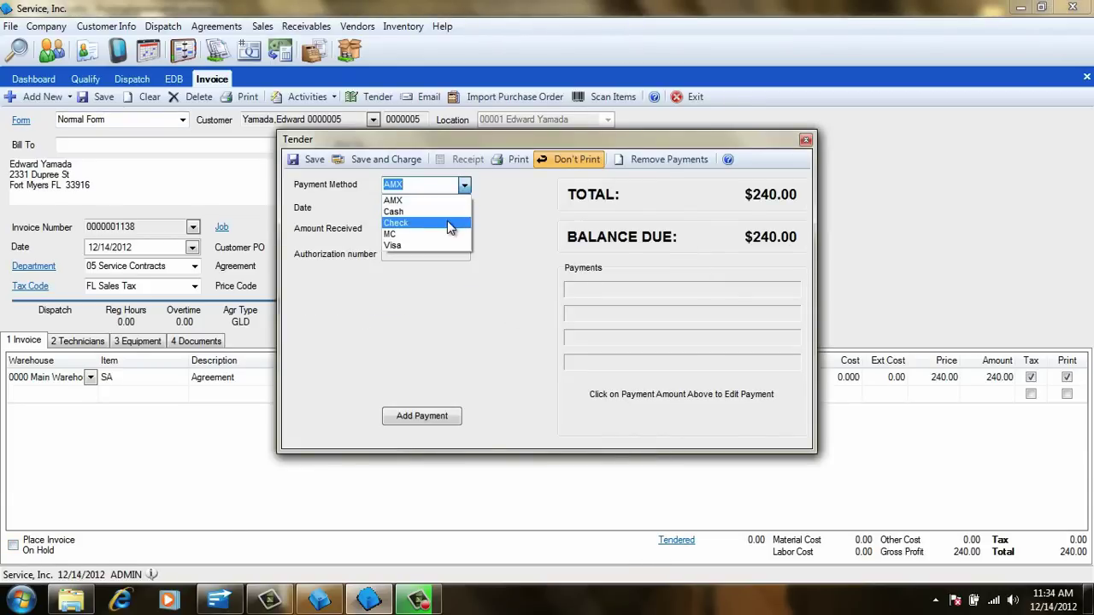
{"action": "left_click", "coordinate": [447, 220]}
{"action": "left_click", "coordinate": [436, 229]}
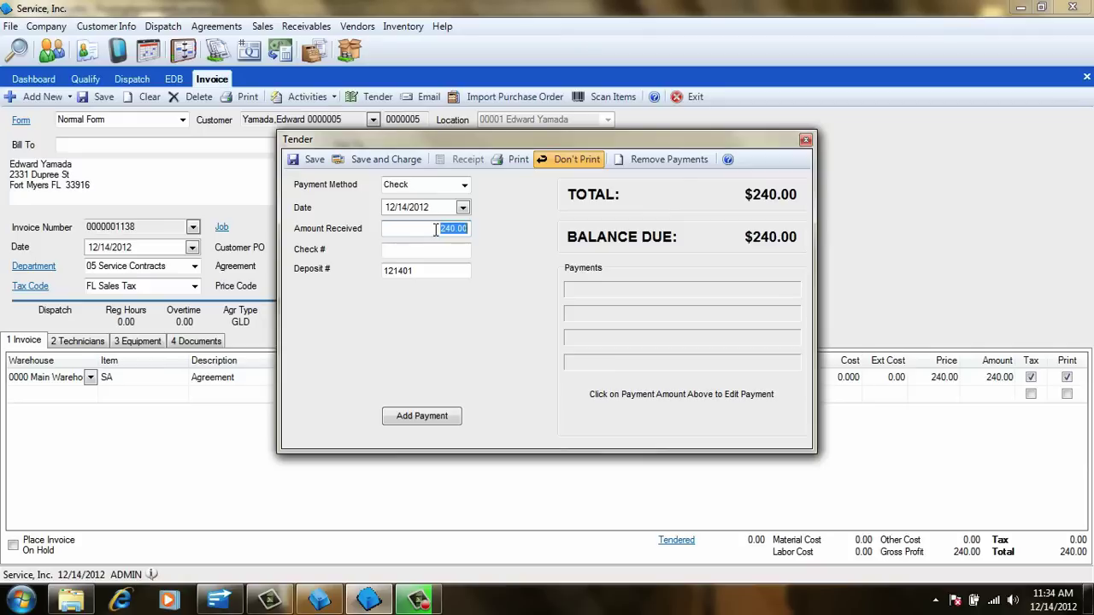
{"action": "key", "text": "Tab"}
{"action": "type", "text": "1234"}
{"action": "key", "text": "Tab"}
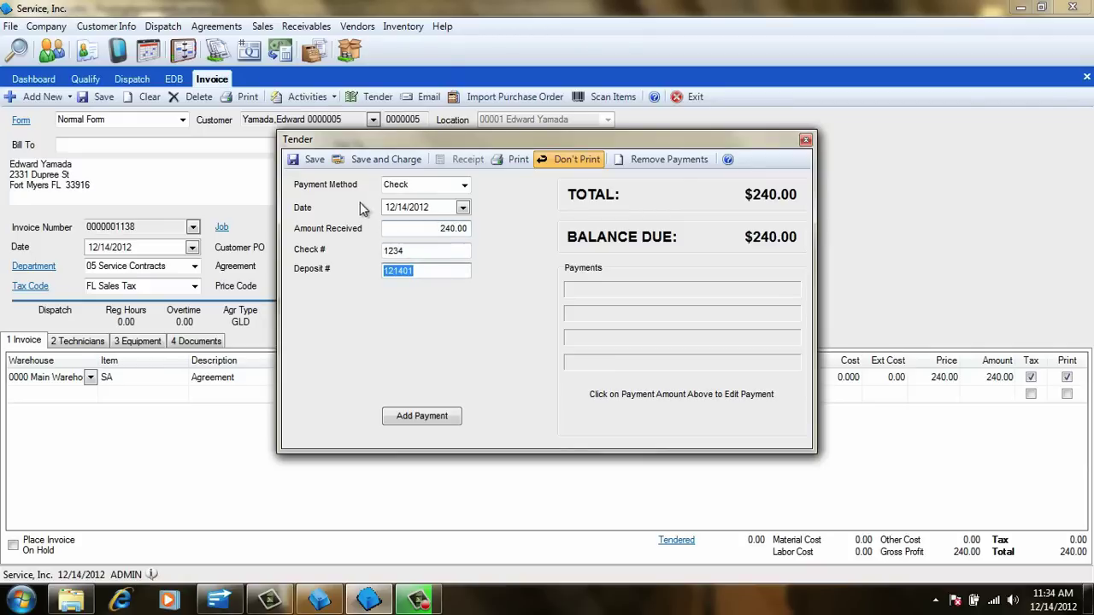
{"action": "left_click", "coordinate": [320, 164]}
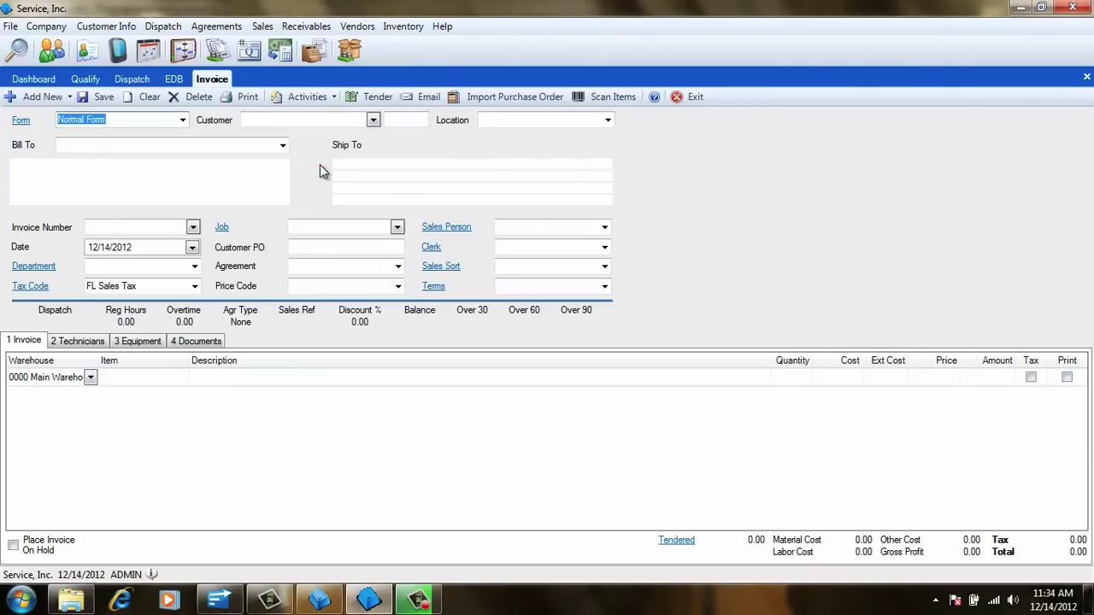